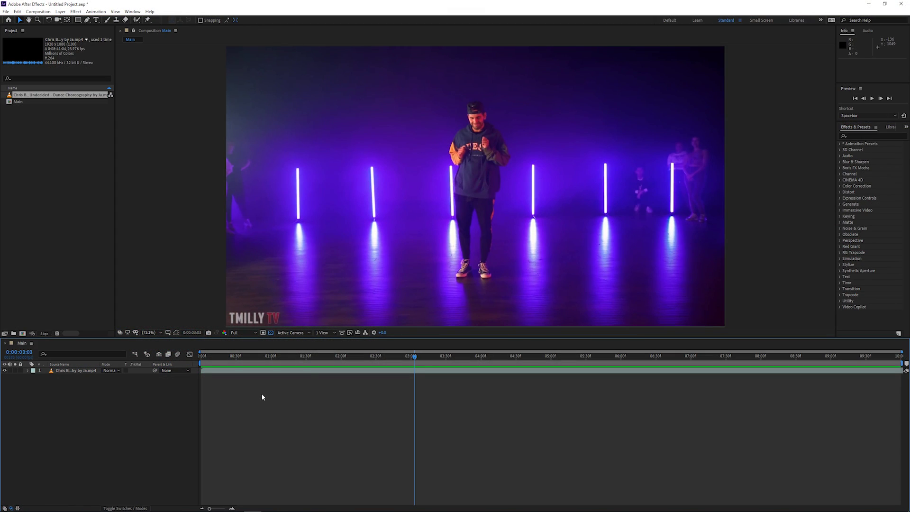
Step: Preview the dance clip, go to 0:00:03:06, and duplicate the layer with Ctrl+D
click(78, 373)
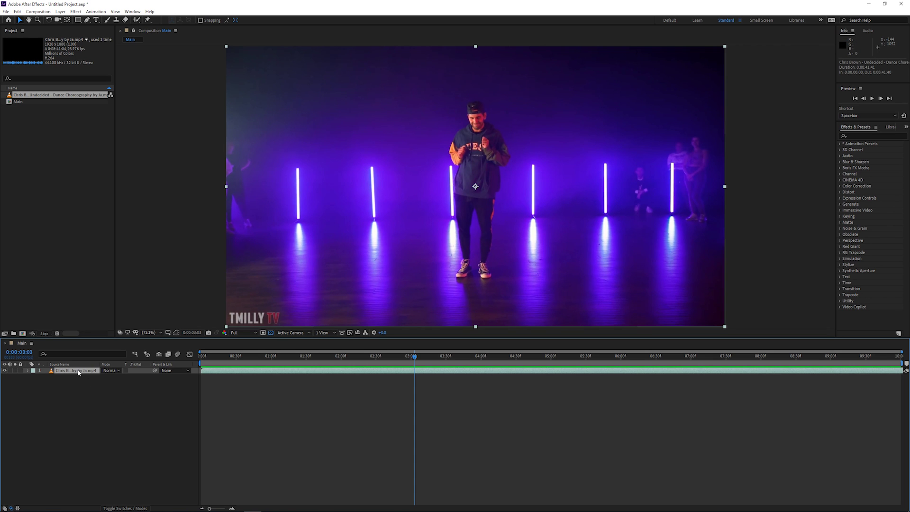
drag(274, 357, 564, 358)
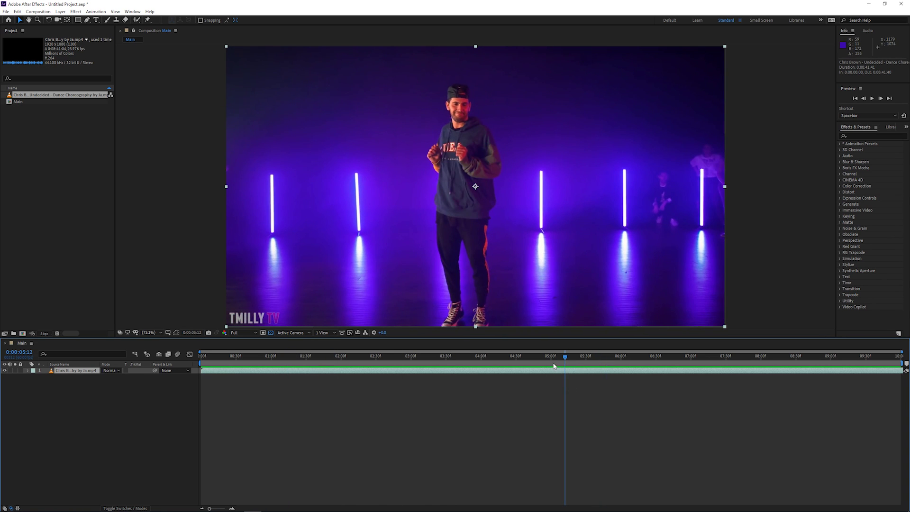
click(418, 364)
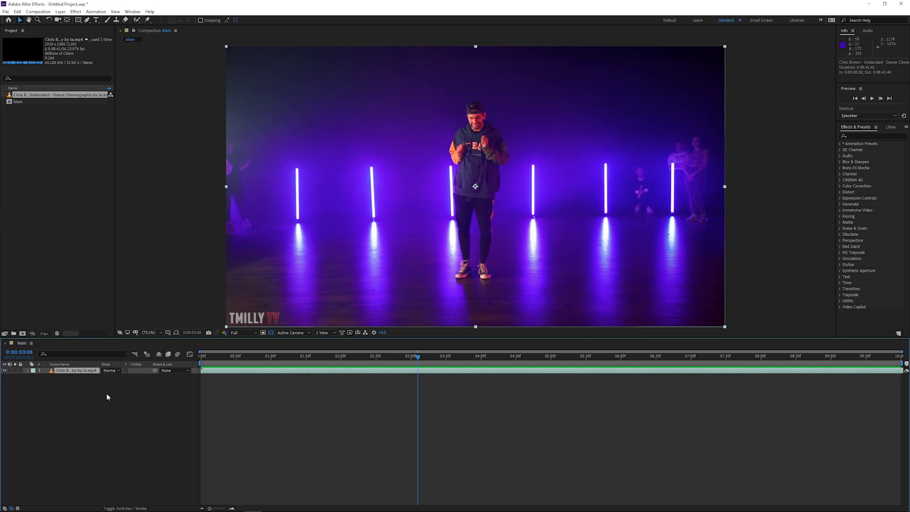
key(ctrl+d)
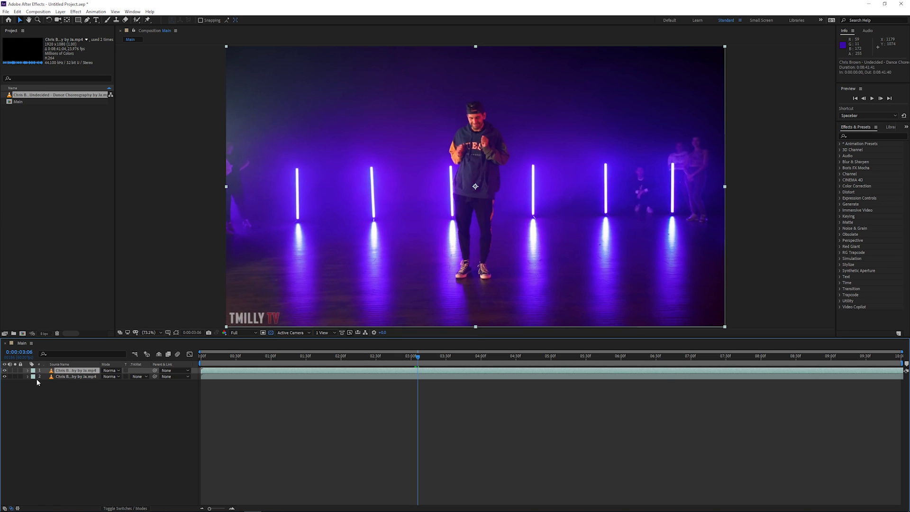
Step: Lock the bottom copy and give the top layer a Green label
click(20, 376)
click(33, 371)
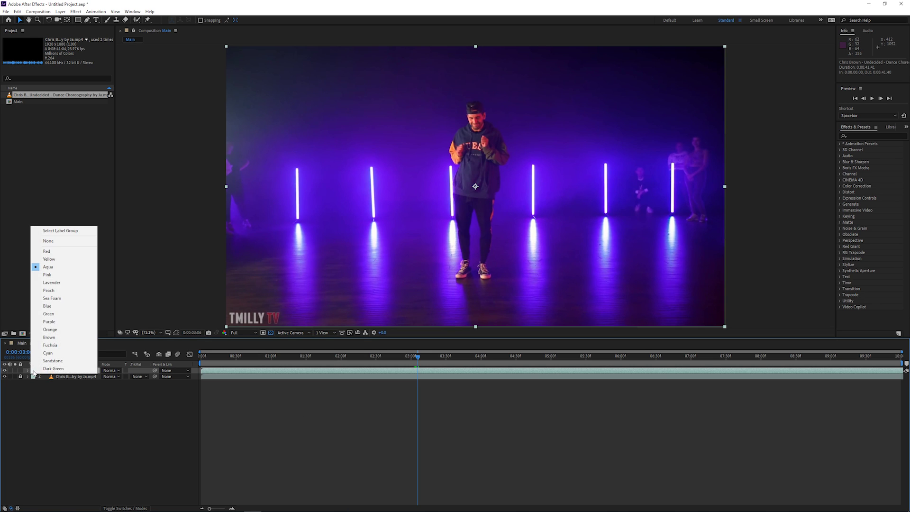
click(57, 315)
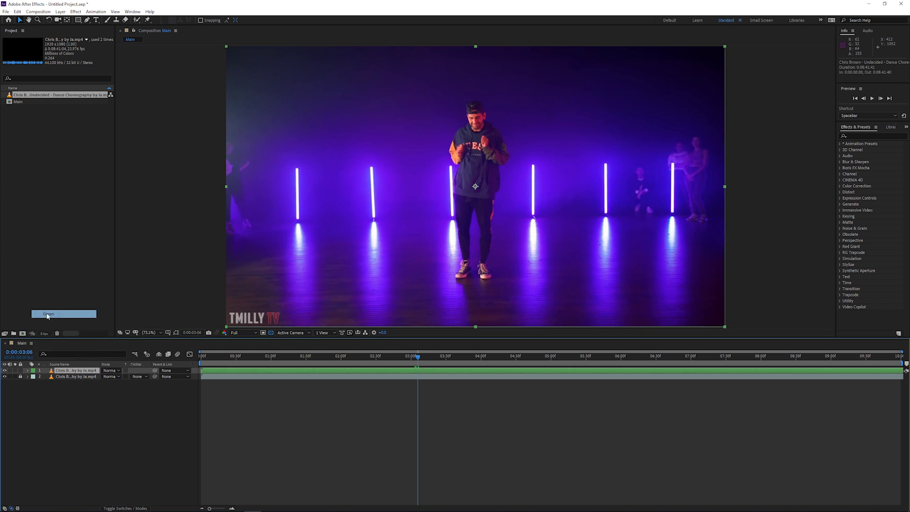
Step: Unlock and re-lock the bottom copy, leaving the top dance layer selected
click(193, 422)
click(69, 370)
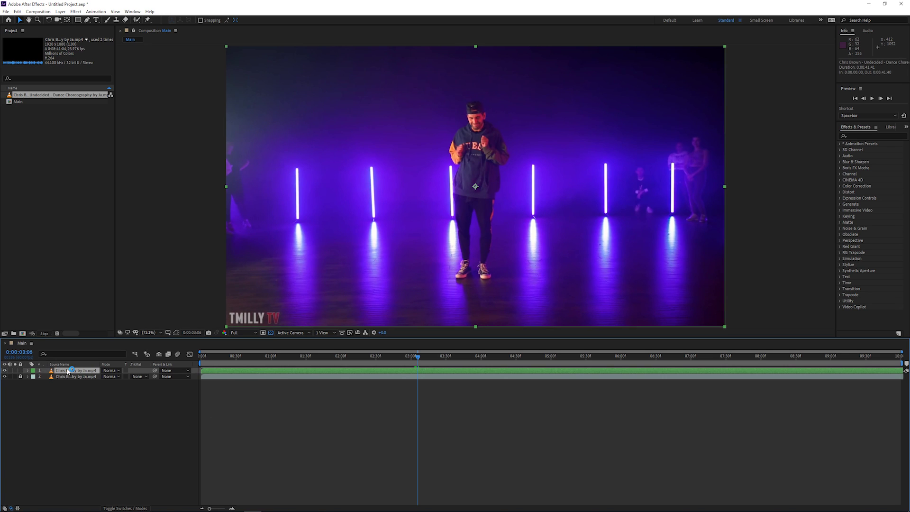
click(21, 376)
click(69, 377)
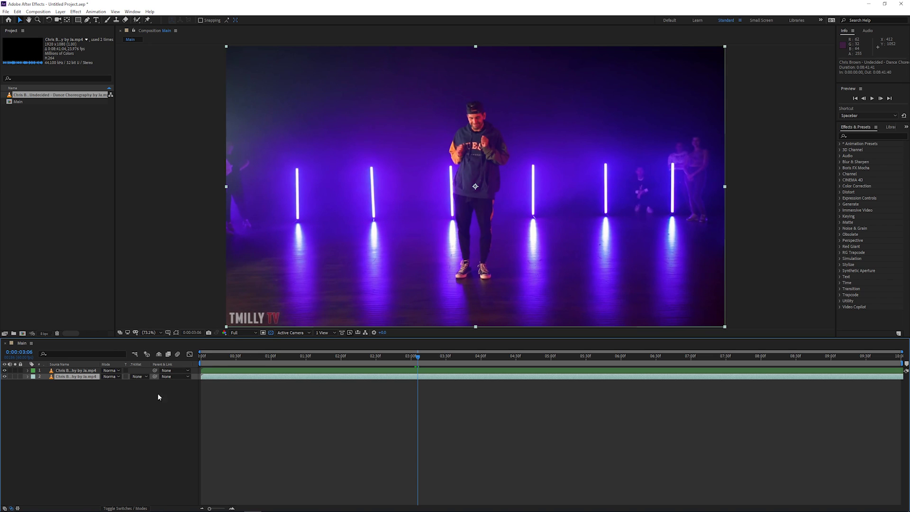
click(20, 377)
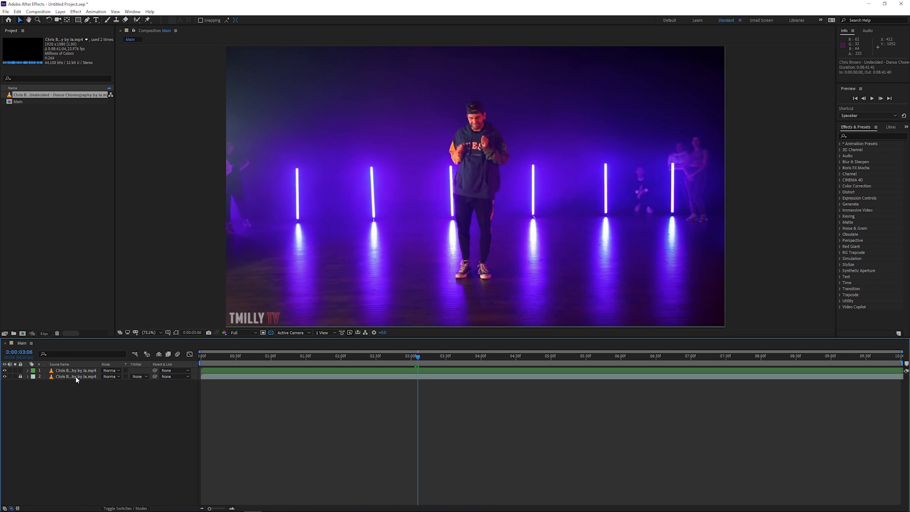
click(88, 371)
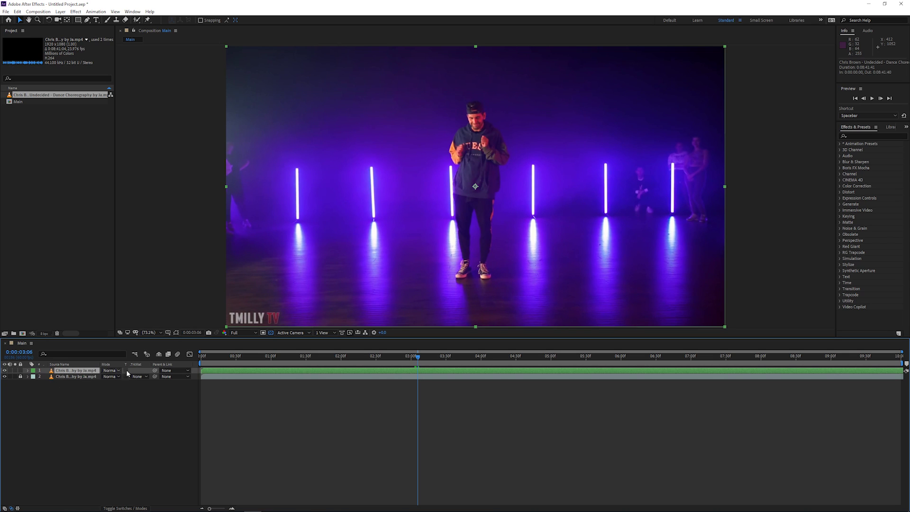
Step: Open the top layer in a Layer panel docked beside the composition, at 0:00:01:09
double_click(77, 372)
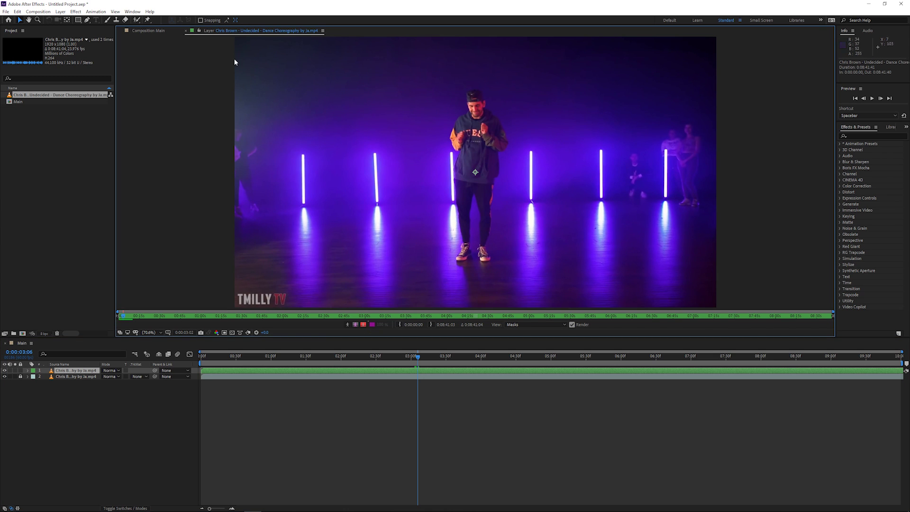
drag(209, 32, 821, 129)
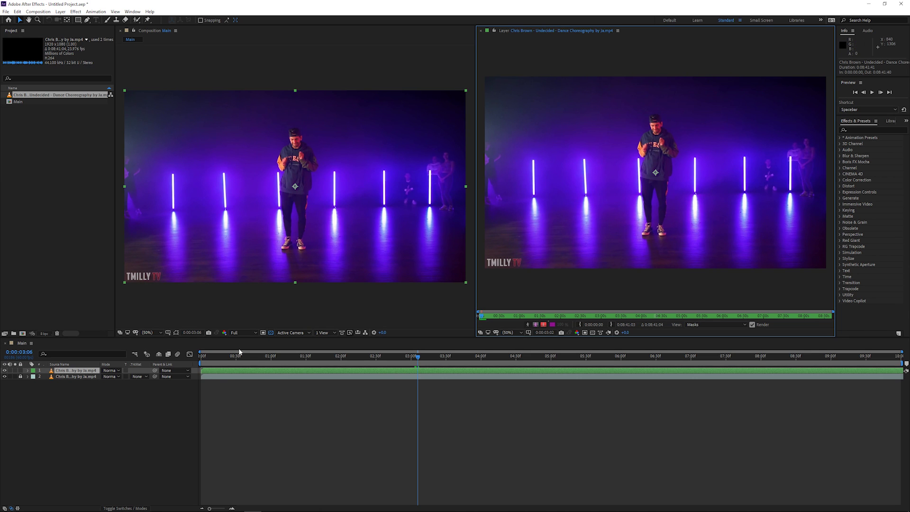
drag(252, 361, 281, 361)
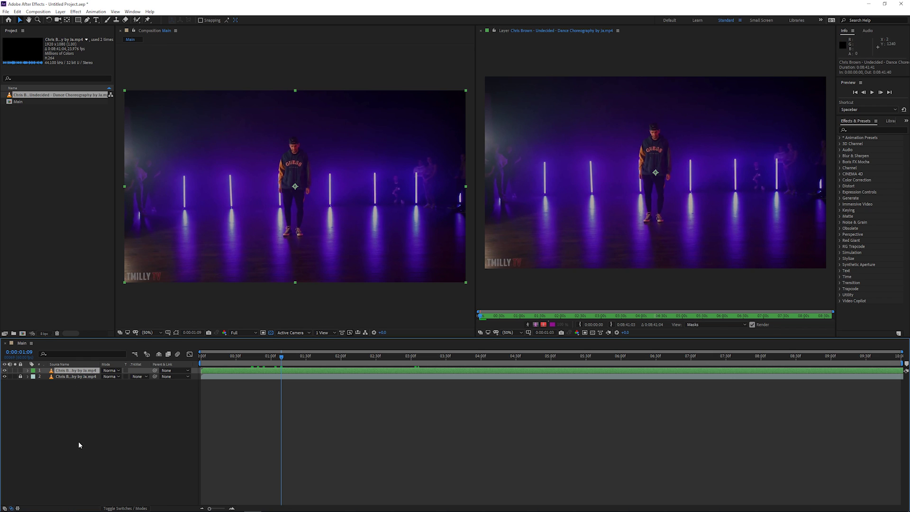
Step: Lock the bottom copy layer with Ctrl+L and reselect the top dance layer
drag(72, 474, 105, 381)
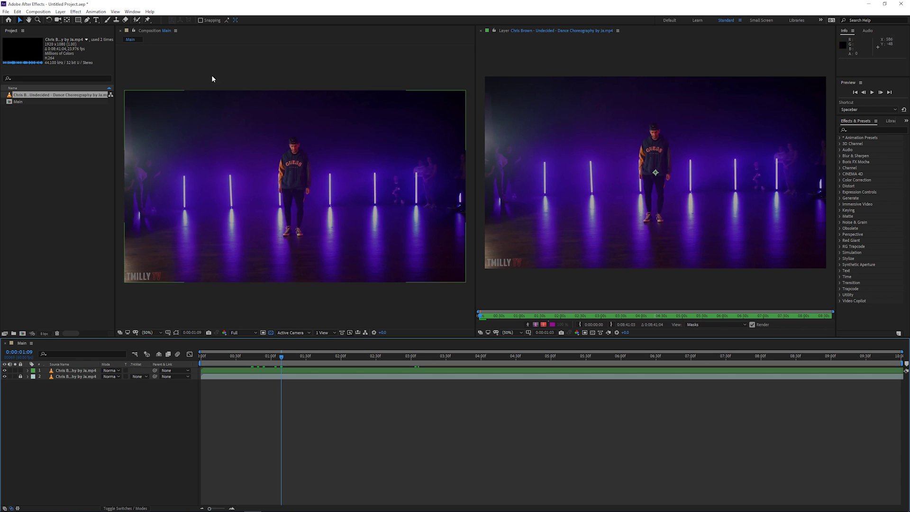
click(82, 371)
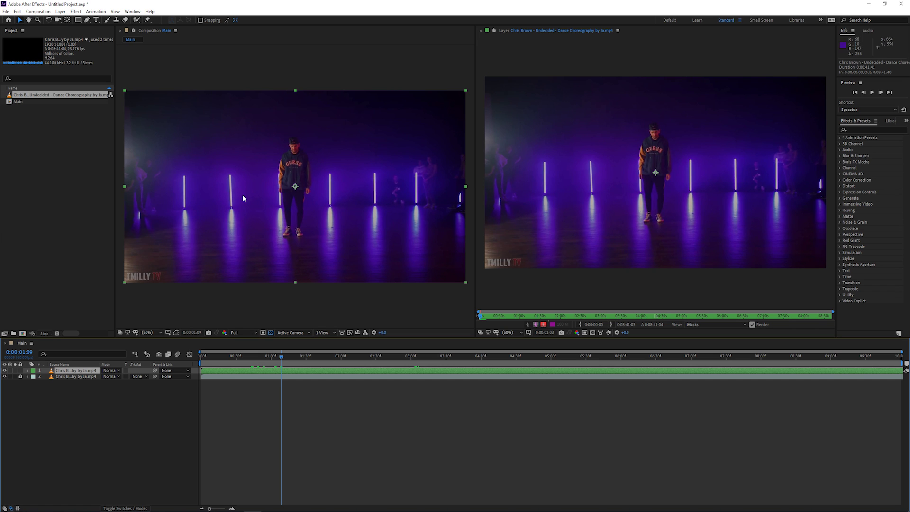
click(68, 378)
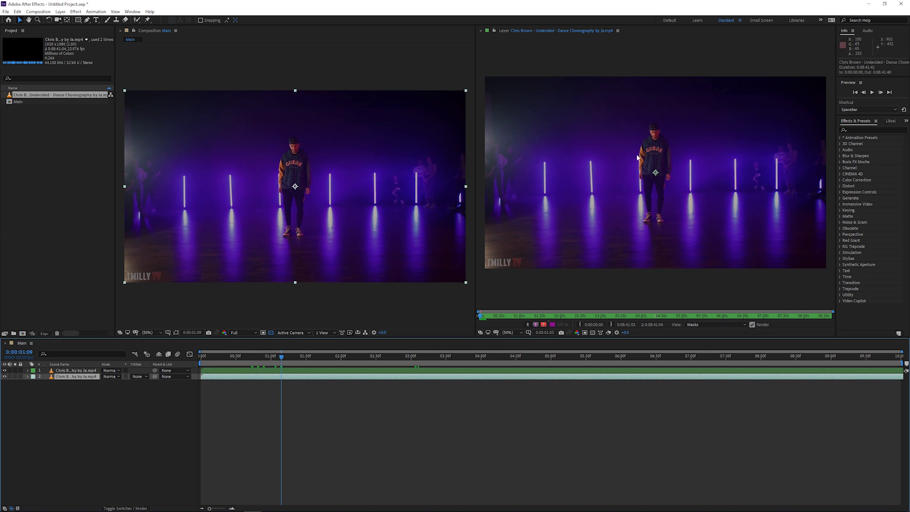
key(ctrl+l)
key(ctrl+Up)
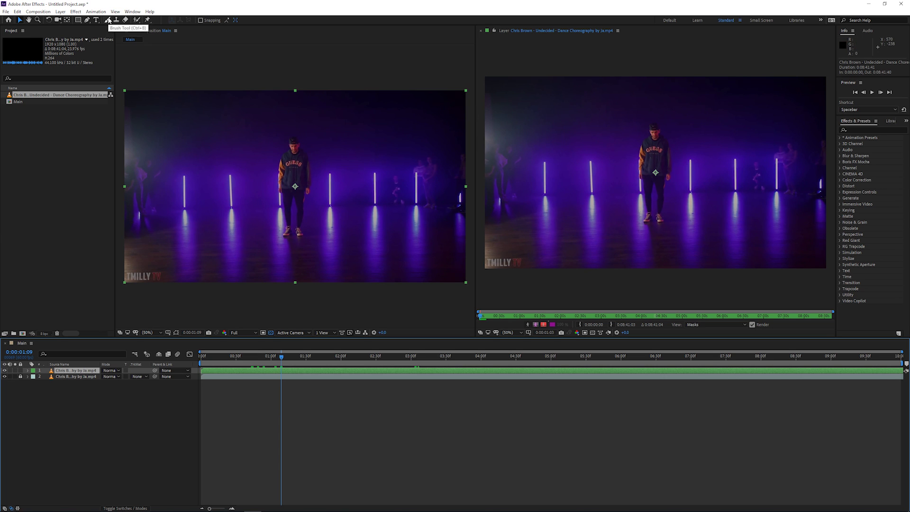
Step: Select the Brush tool and drag the panel divider to widen the Layer viewer
click(108, 20)
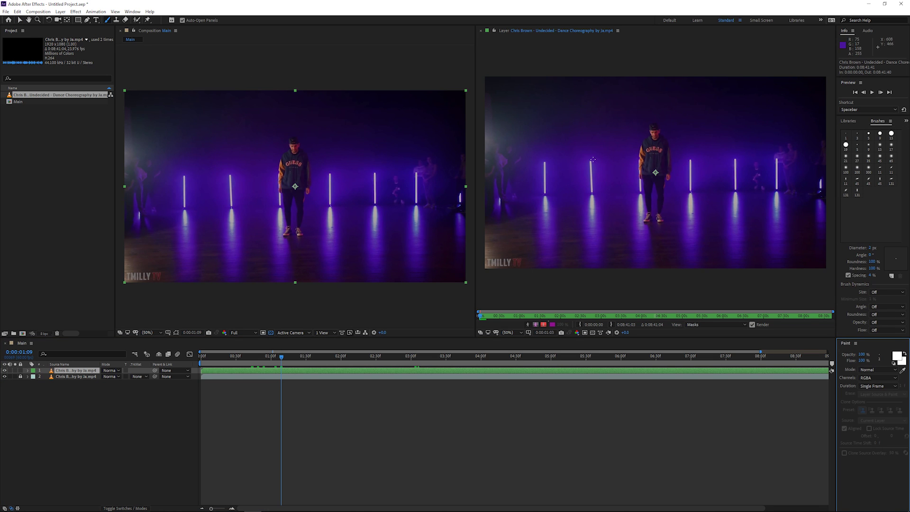
drag(475, 232, 411, 237)
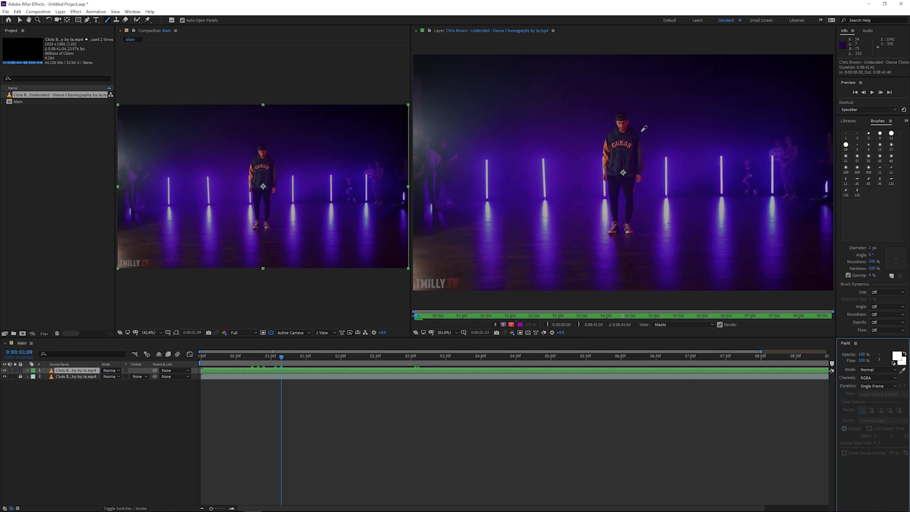
scroll(623, 135, up, 4)
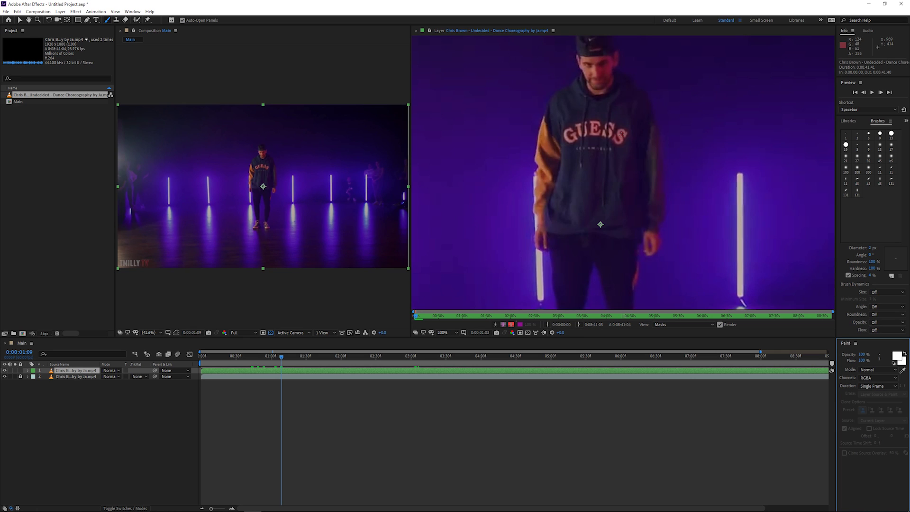
scroll(624, 172, down, 2)
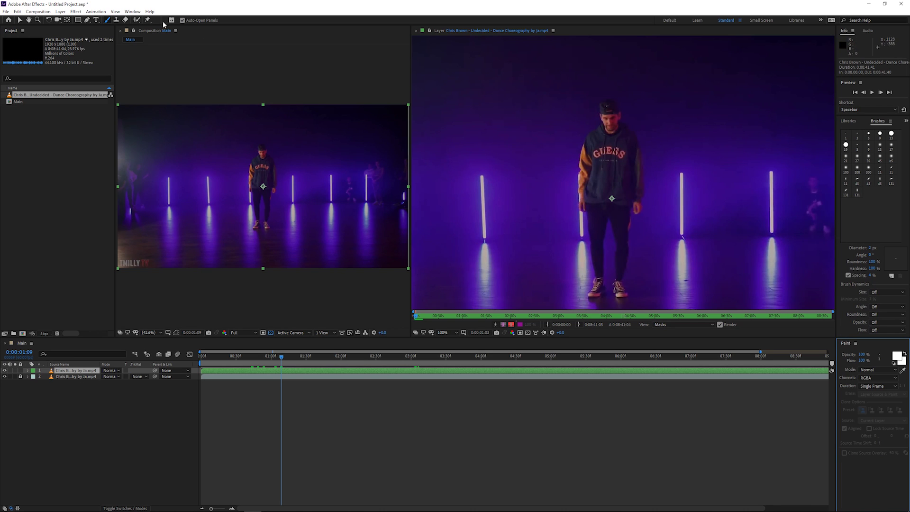
click(132, 12)
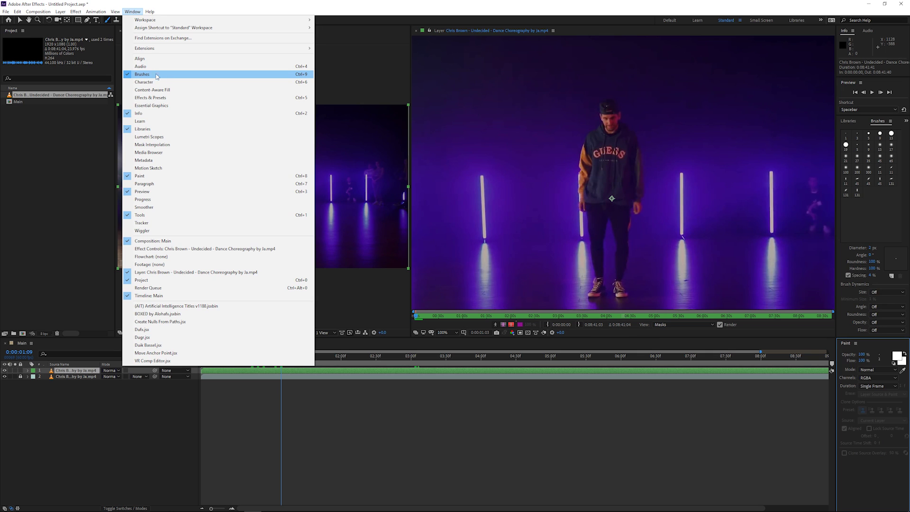
click(431, 151)
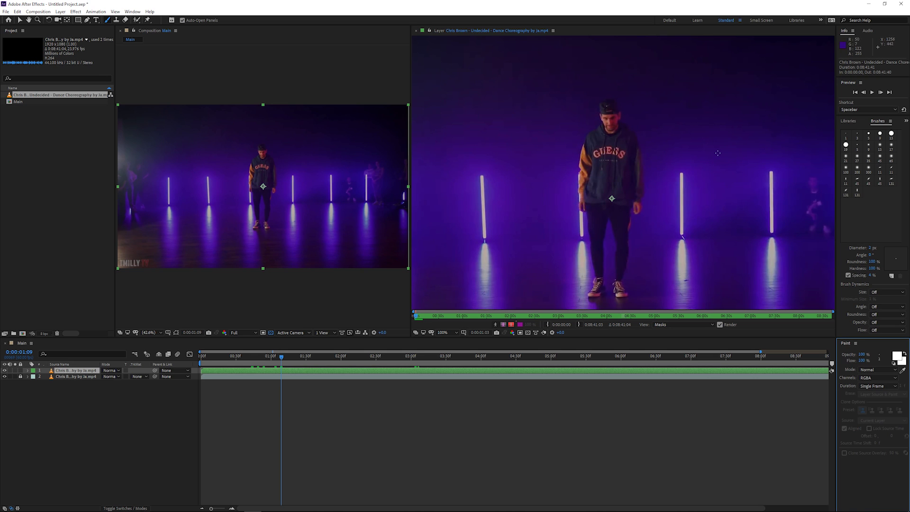
Step: Paint white test loops with brush diameter about 10 and roundness at 50%
click(872, 248)
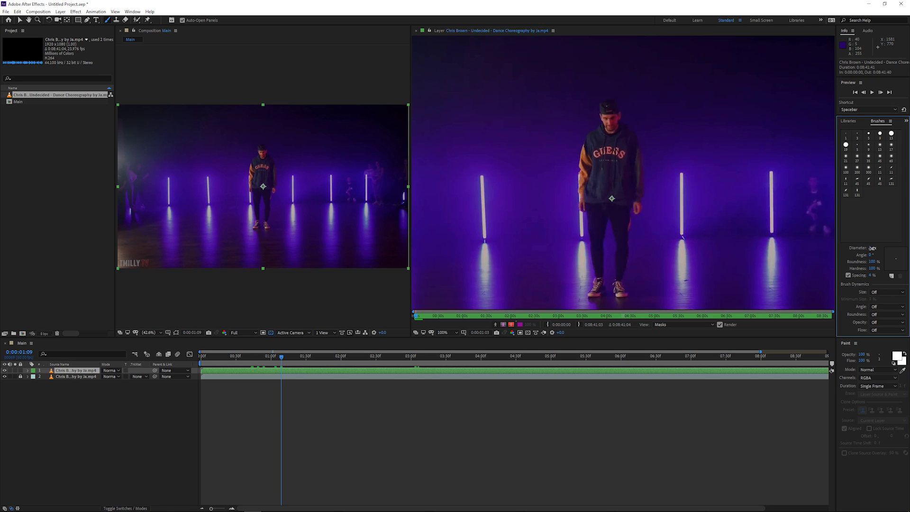
drag(873, 248, 877, 249)
mouse_move(692, 122)
mouse_down()
mouse_move(685, 93)
mouse_move(711, 114)
mouse_up()
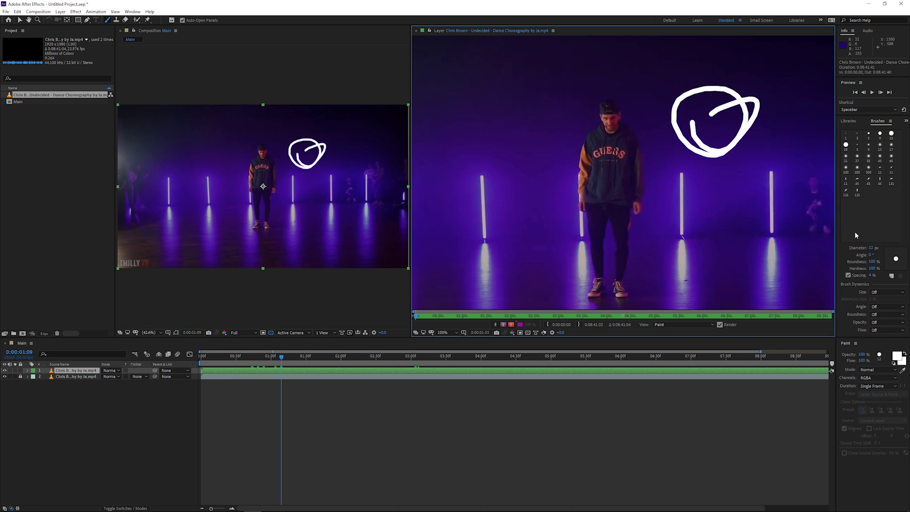
drag(871, 261, 858, 267)
mouse_move(694, 199)
mouse_down()
mouse_move(726, 221)
mouse_move(692, 230)
mouse_move(744, 230)
mouse_move(723, 259)
mouse_move(721, 286)
mouse_move(690, 260)
mouse_up()
Step: Restore roundness to 100%, undo the test strokes, and enter a diameter of 3
click(670, 242)
drag(871, 261, 903, 268)
click(669, 237)
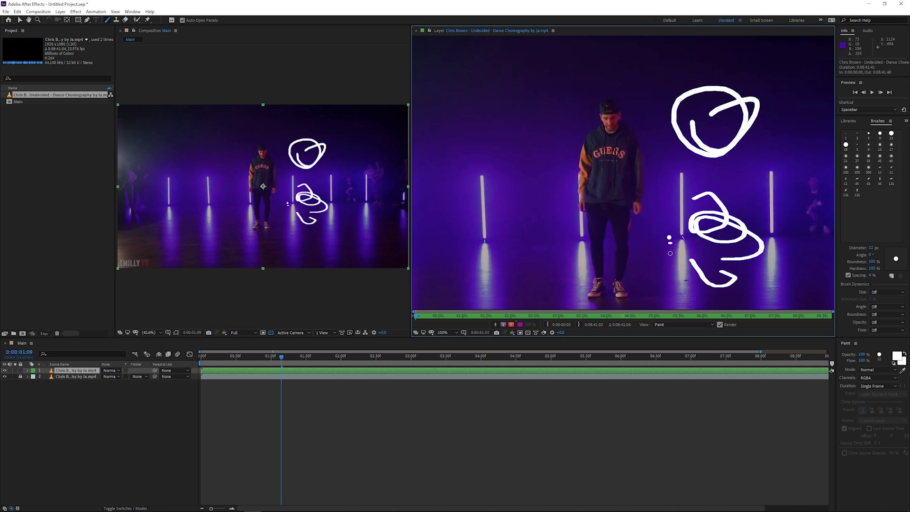
key(ctrl+z)
key(ctrl+z)
key(ctrl+z)
key(ctrl+z)
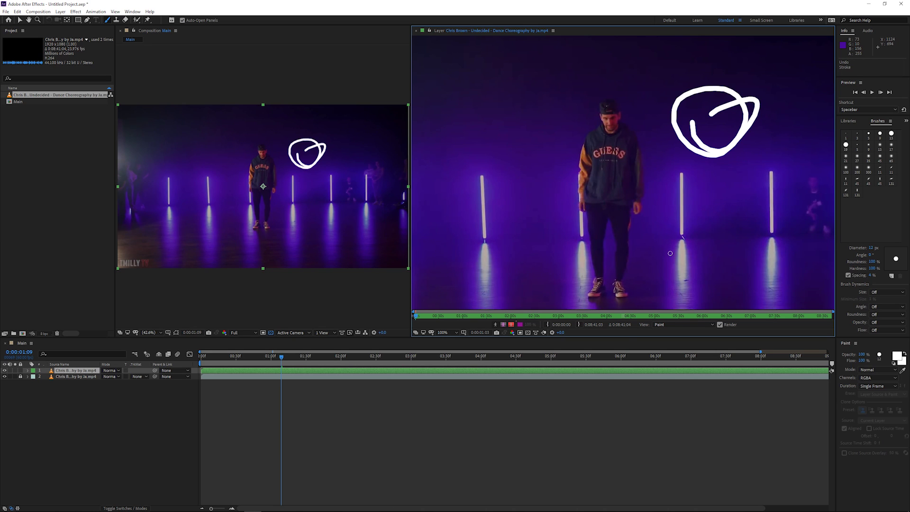
click(871, 247)
text(3)
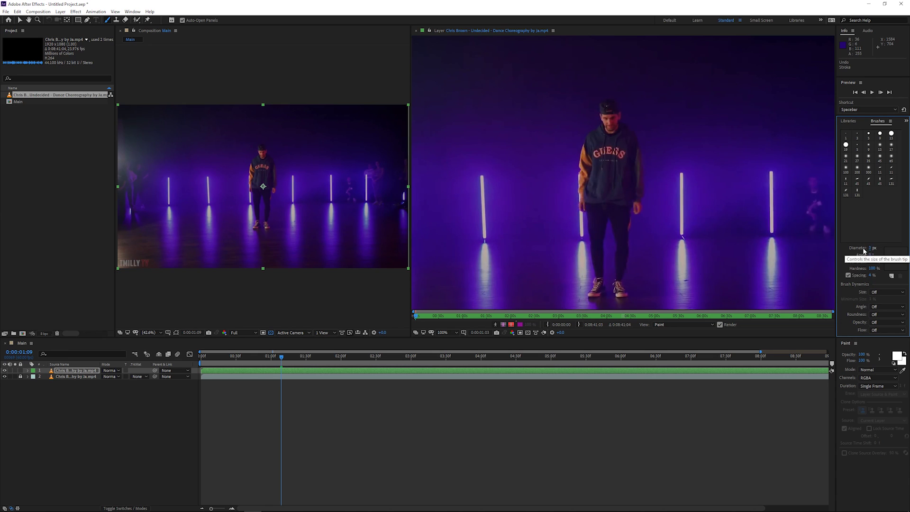
Step: Confirm the 3 px diameter, try pen-pressure Size, then leave Size and Flow dynamics off
key(Return)
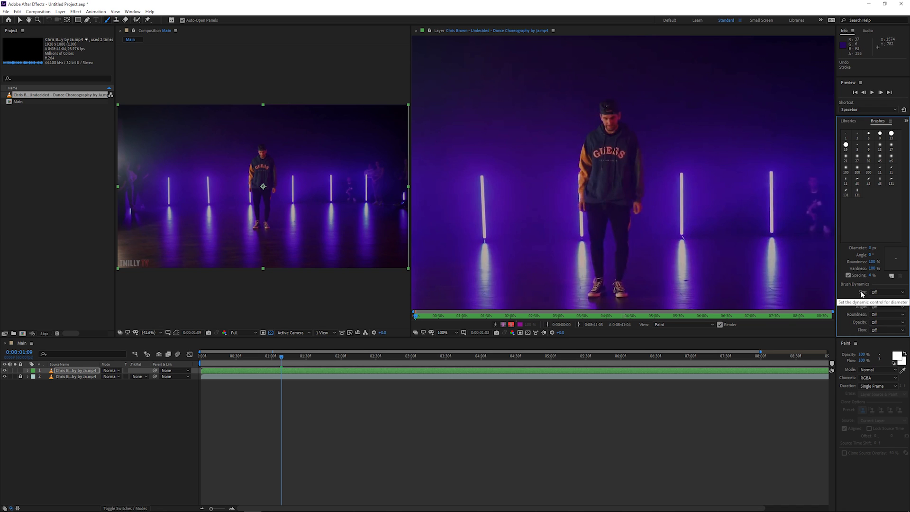
click(885, 292)
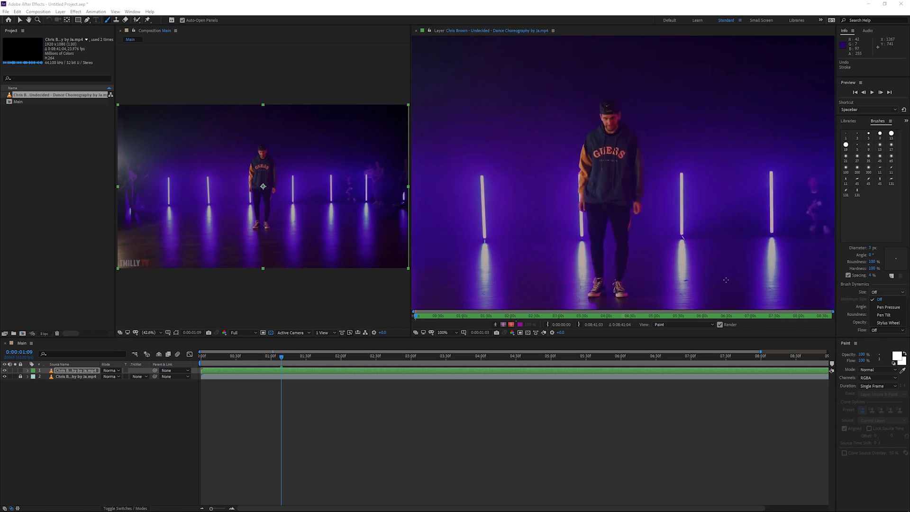
click(885, 309)
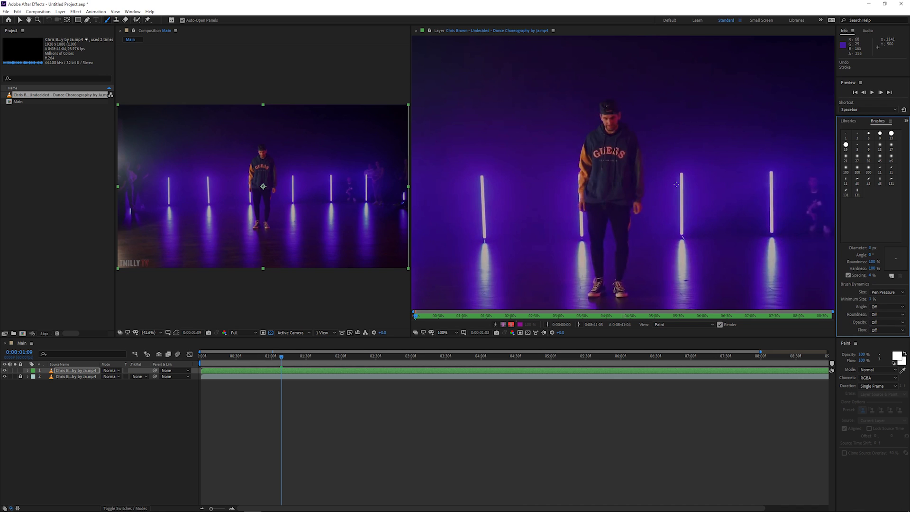
click(886, 292)
click(887, 301)
click(876, 329)
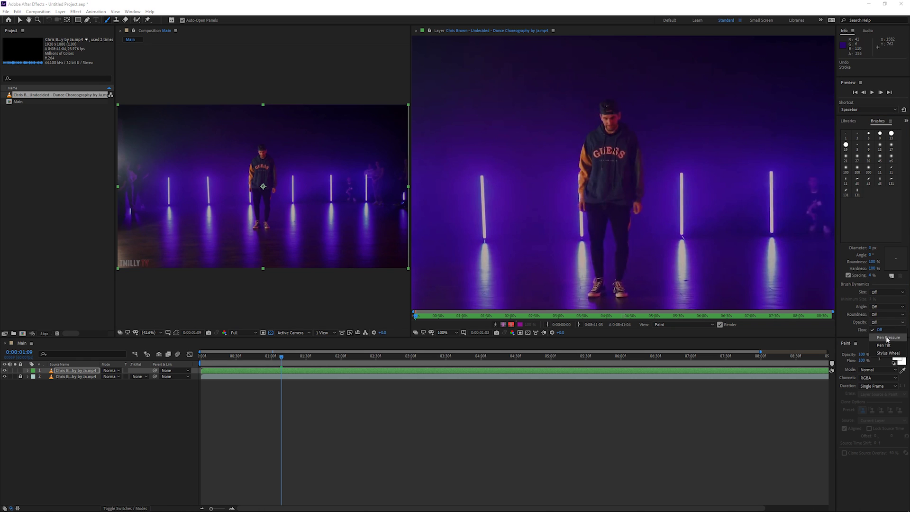
key(Escape)
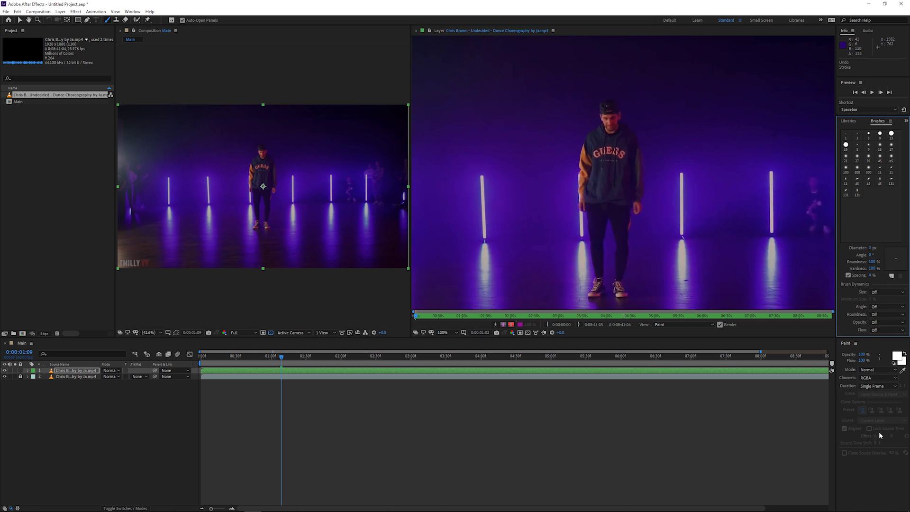
Step: Open the Paint panel's Duration dropdown
click(133, 11)
click(133, 11)
click(877, 373)
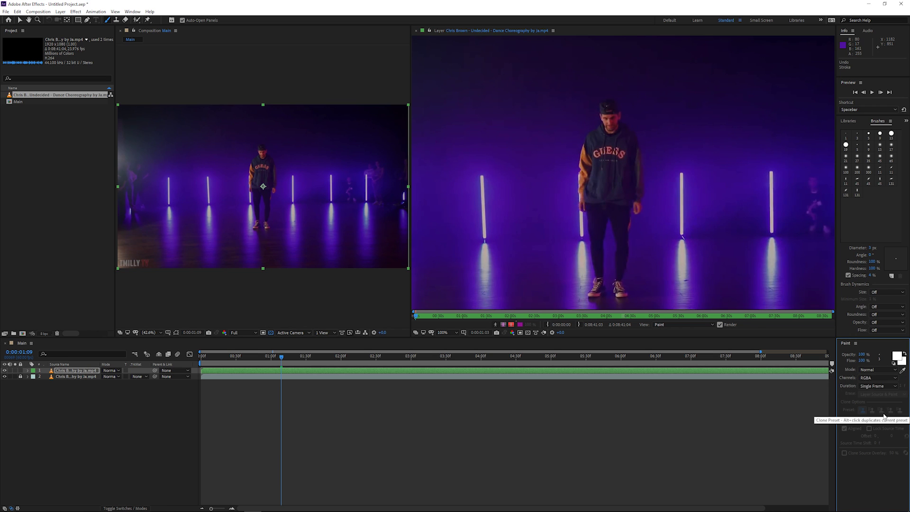
click(882, 388)
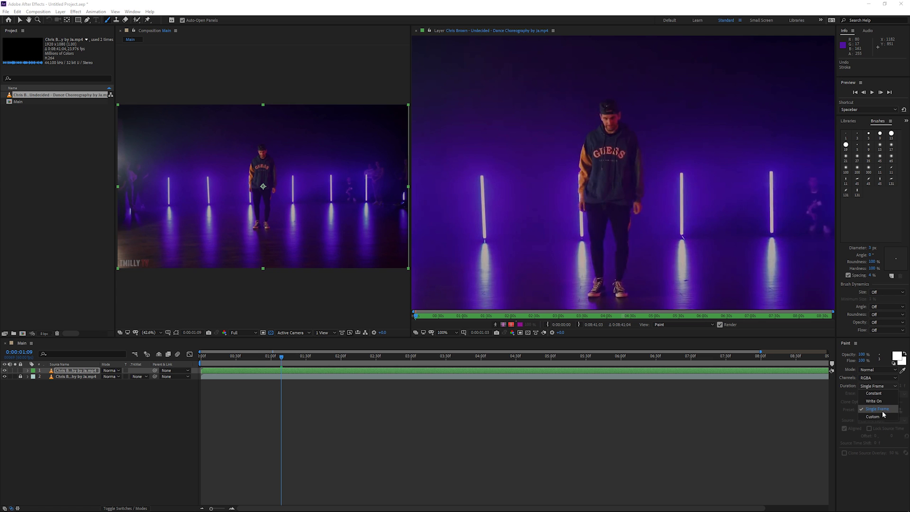
Step: Set Duration to Constant and paint a test loop, checking it persists on later frames
click(874, 393)
drag(706, 178, 758, 142)
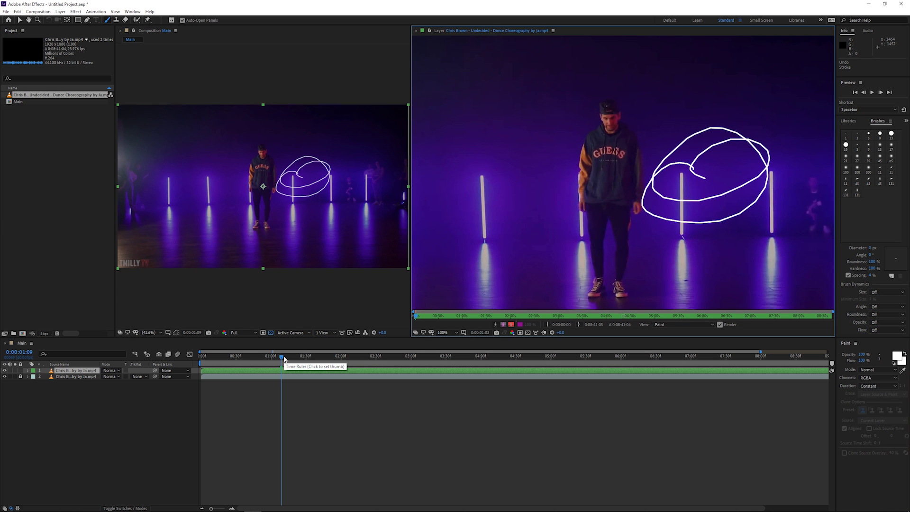
mouse_move(283, 358)
mouse_down()
mouse_move(498, 358)
mouse_move(282, 359)
mouse_up()
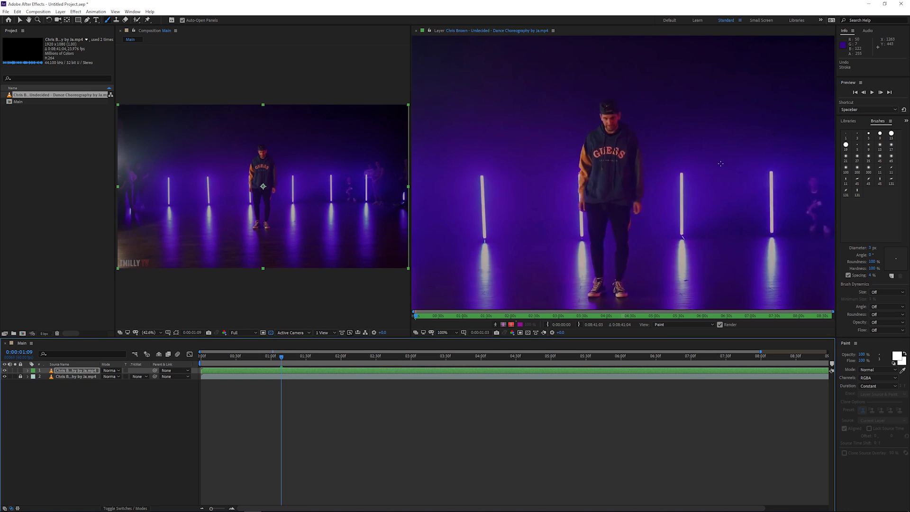
Step: Switch Duration to Single Frame, paint a test line, check adjacent frames, and undo it
click(877, 386)
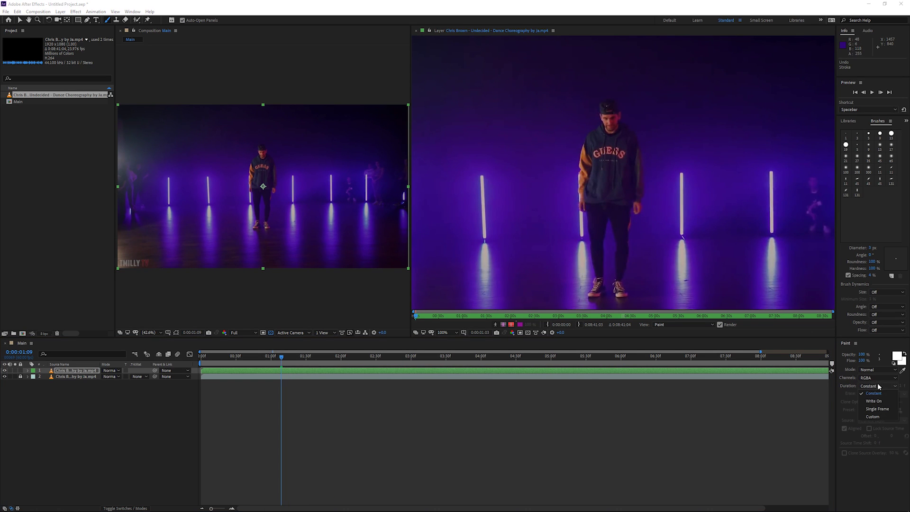
click(877, 409)
drag(666, 111, 692, 184)
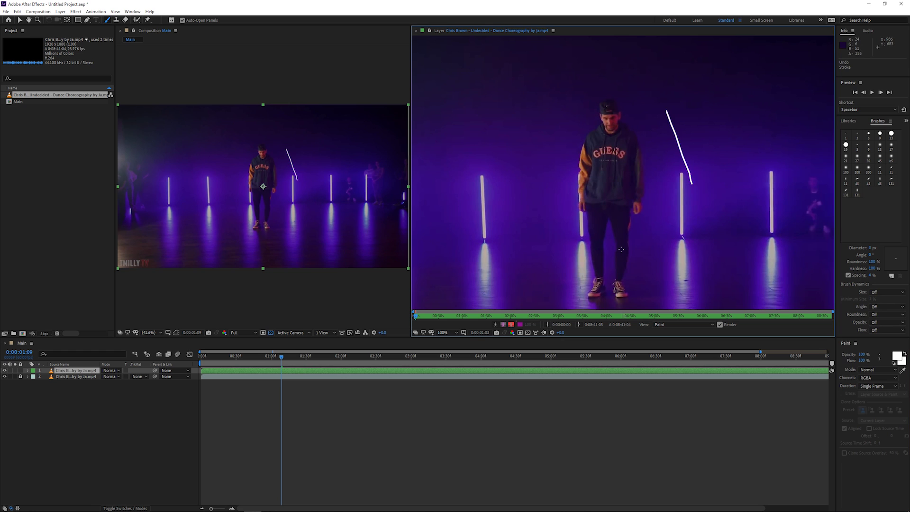
key(Page_Down)
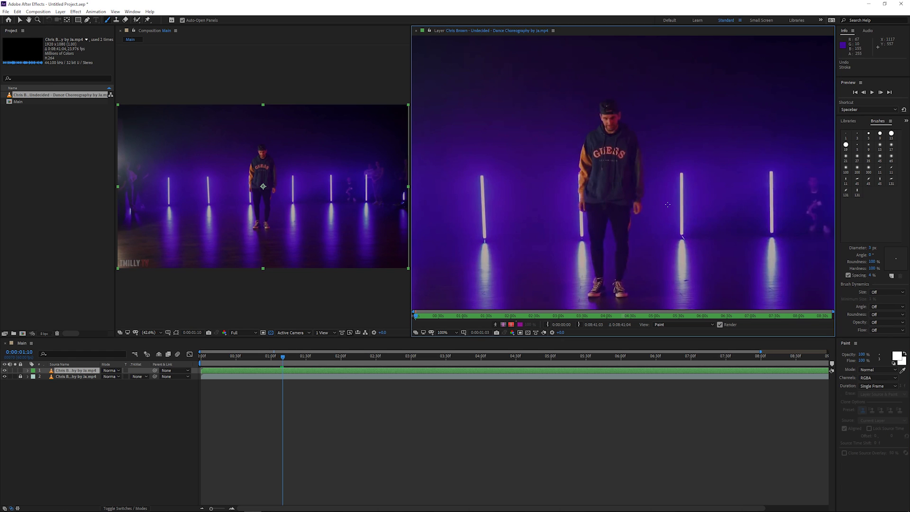
key(Page_Up)
key(ctrl+z)
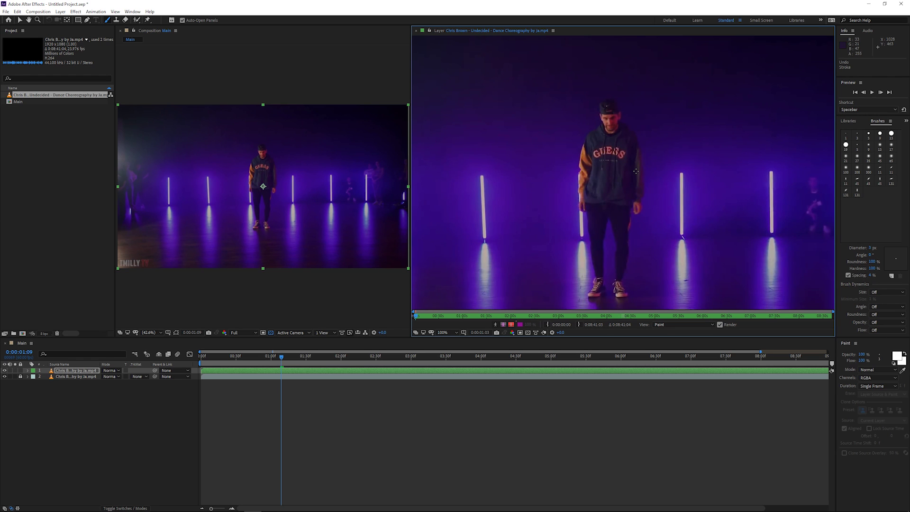
Step: Undo a curved test stroke and dock the Layer panel right of the Composition panel
drag(701, 102, 697, 208)
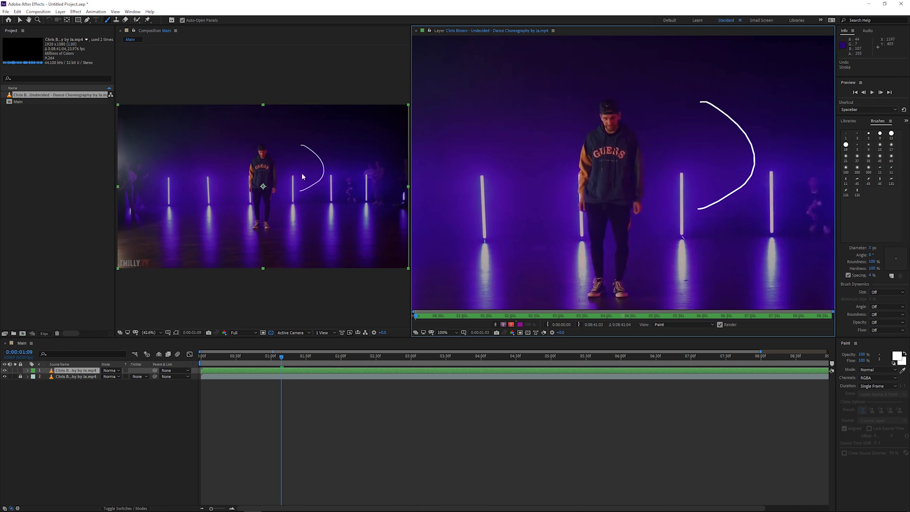
key(ctrl+z)
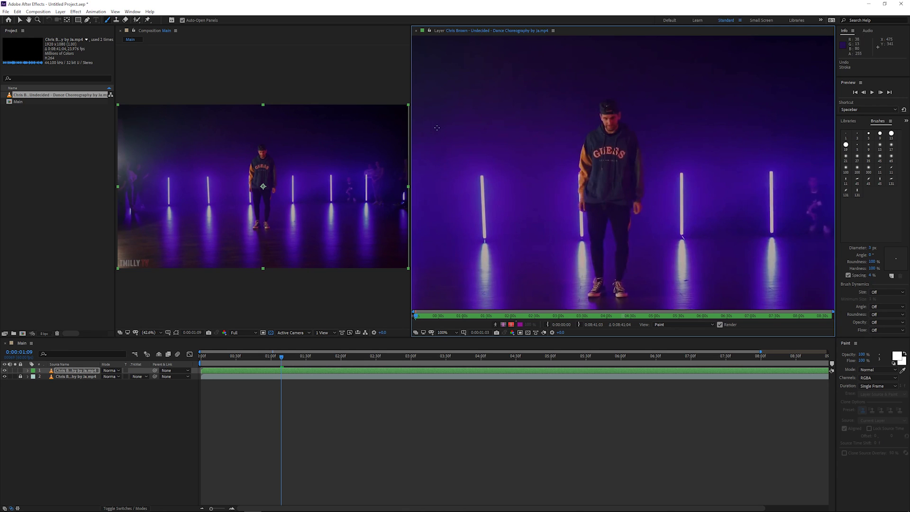
drag(447, 31, 217, 34)
click(182, 33)
drag(140, 29, 821, 153)
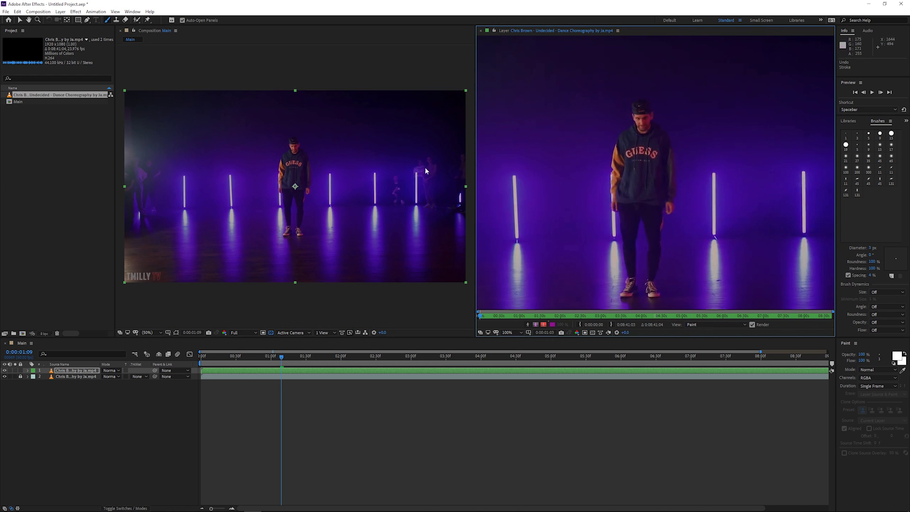
Step: Keep the composition at 50% and shrink the timeline to make the viewers taller
click(148, 334)
click(156, 342)
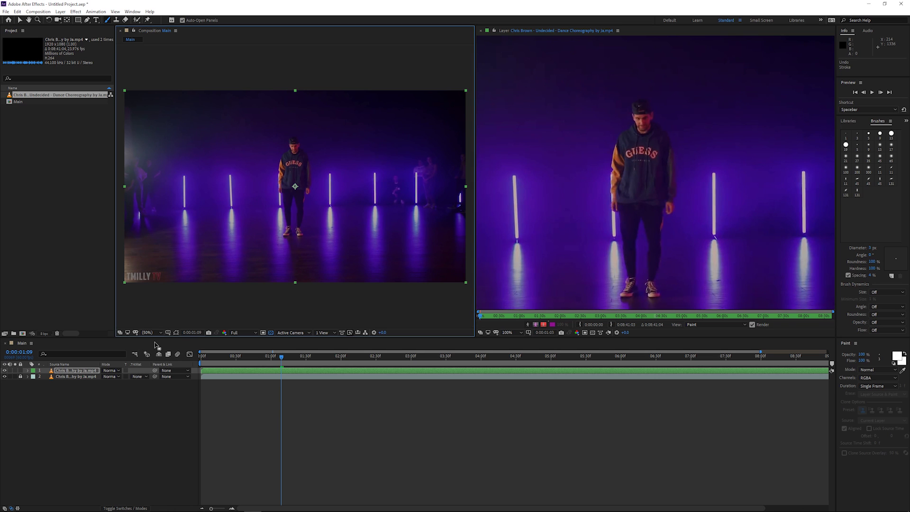
scroll(660, 142, up, 2)
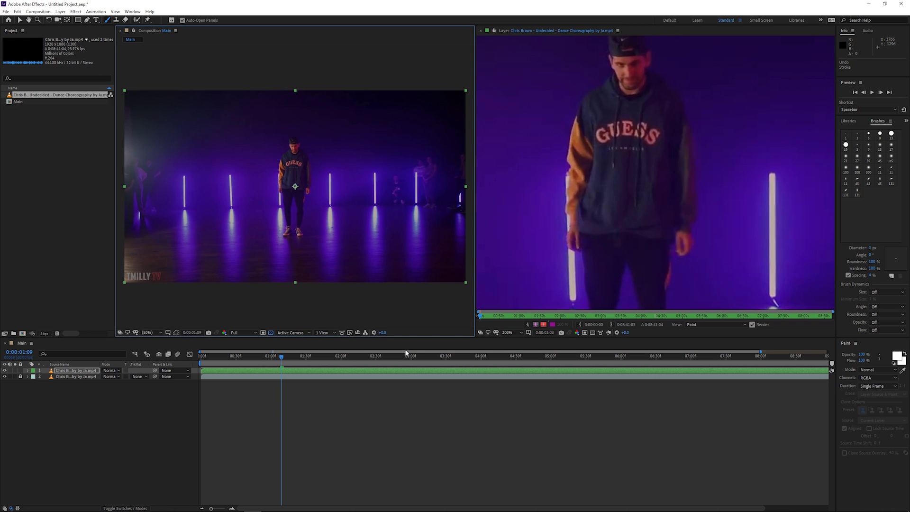
drag(405, 337, 404, 407)
Step: Zoom the Layer view to 400% on the dancer's face and go to 0:00:04:03
scroll(656, 194, up, 2)
drag(634, 49, 654, 172)
key(ctrl+b)
mouse_move(635, 118)
mouse_down()
mouse_move(622, 132)
mouse_move(634, 119)
mouse_up()
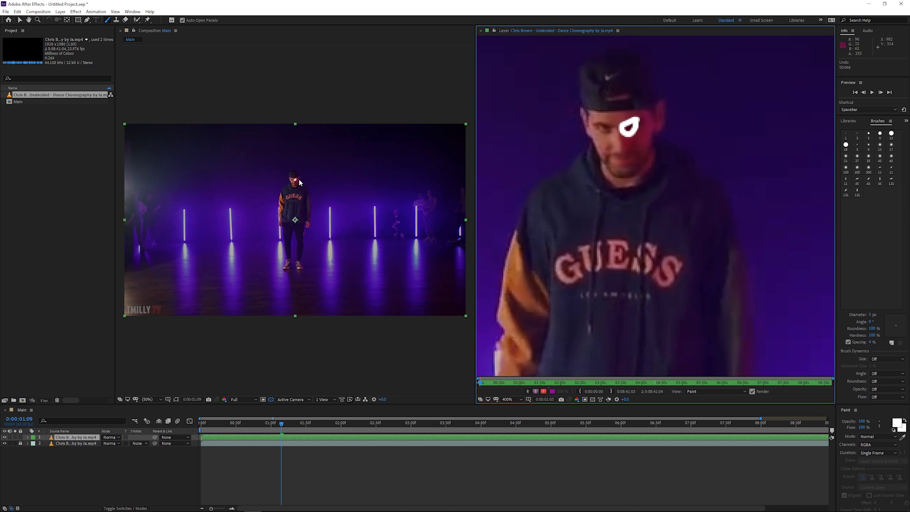
key(ctrl+z)
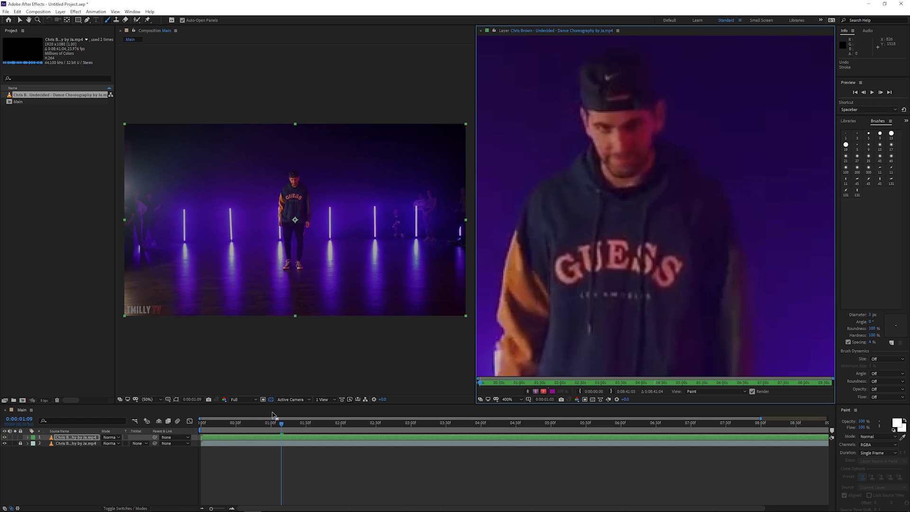
drag(277, 423, 484, 429)
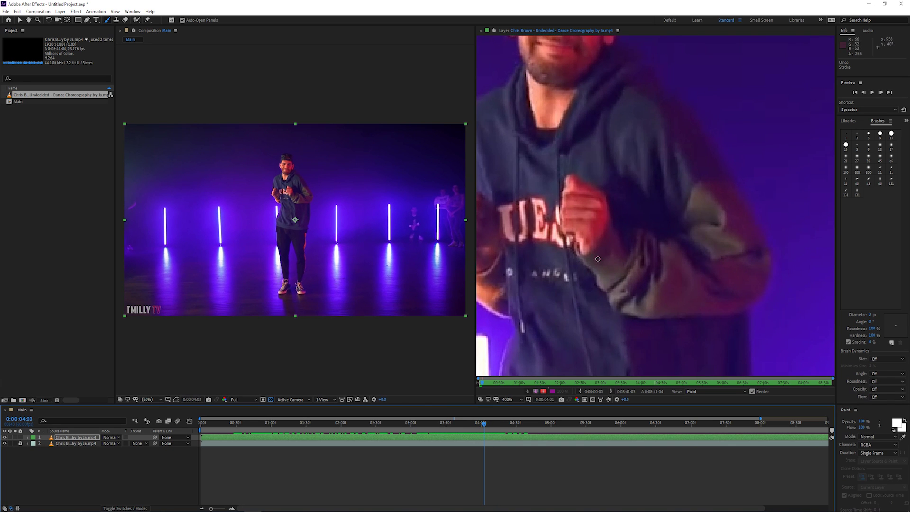
Step: Frame the dancer's face and paint a white stroke beside his hood at 0:00:04:03
drag(571, 230, 641, 250)
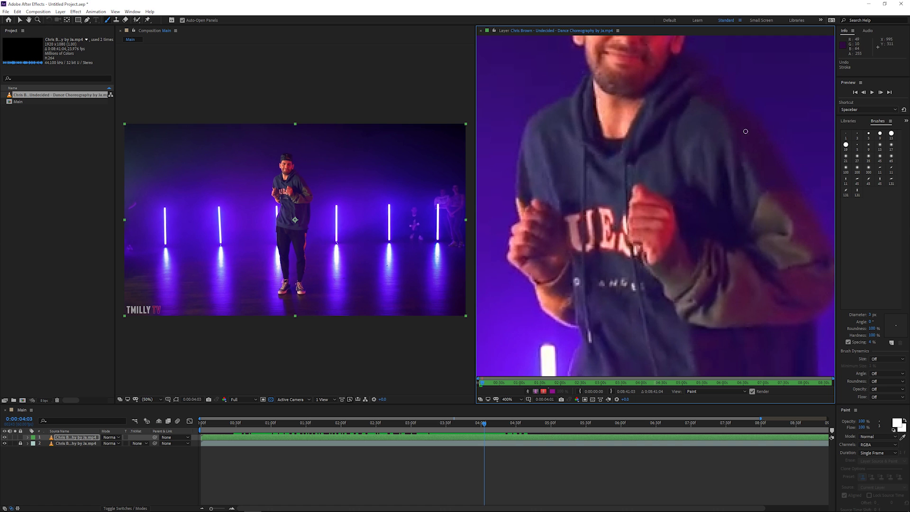
drag(694, 113, 639, 156)
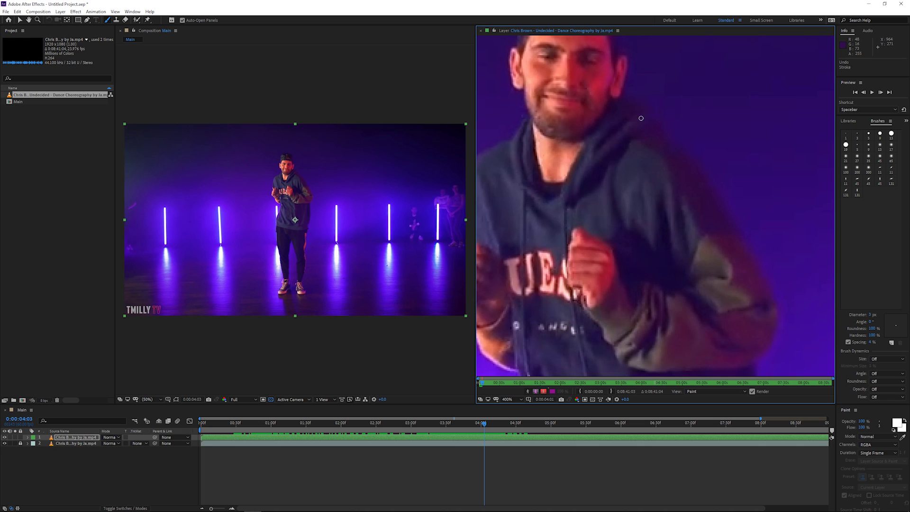
mouse_move(649, 115)
mouse_down()
mouse_move(665, 146)
mouse_move(658, 156)
mouse_up()
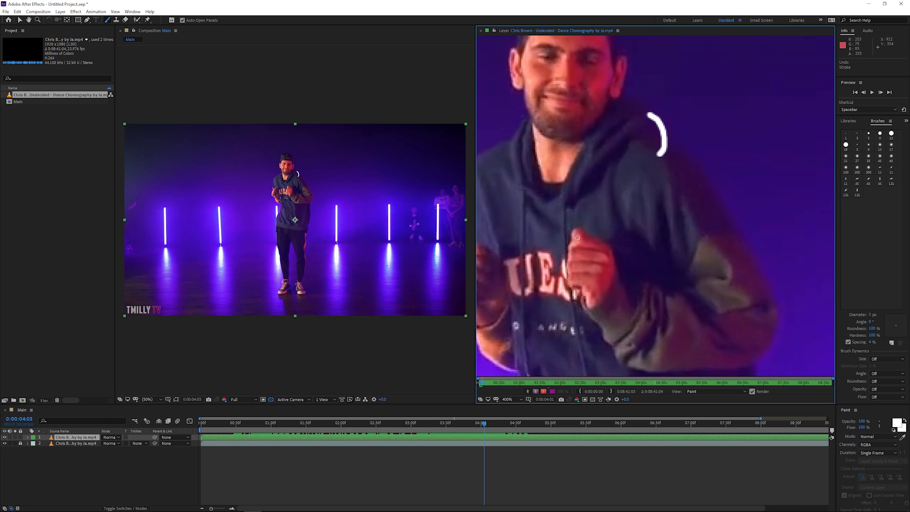
key(ctrl+z)
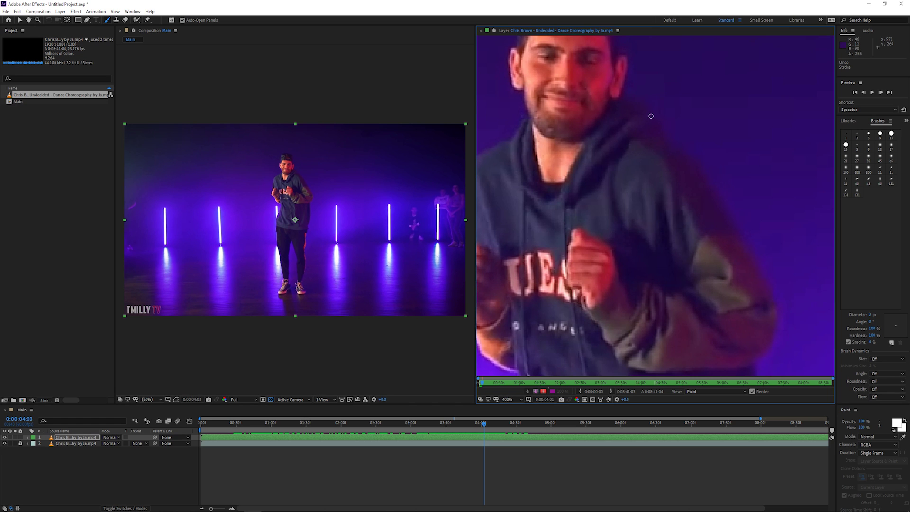
drag(653, 136, 651, 141)
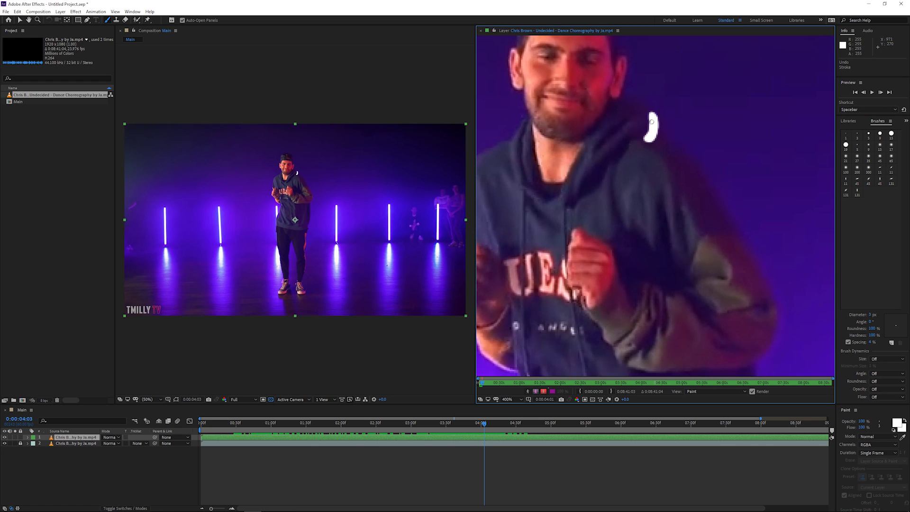
drag(648, 136, 657, 138)
Step: On frame 0:00:04:04, paint and thicken a white stroke along the hood below the chin
key(Page_Down)
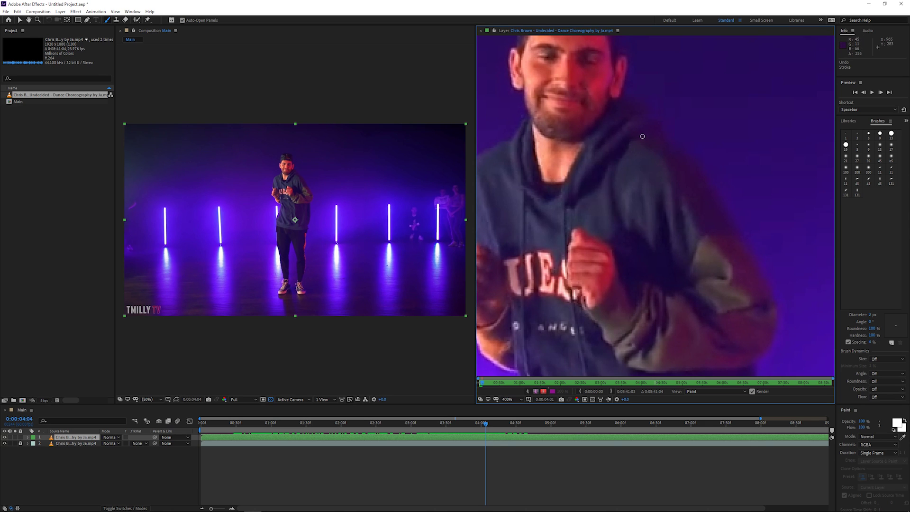
mouse_move(644, 133)
mouse_down()
mouse_move(630, 151)
mouse_move(596, 165)
mouse_up()
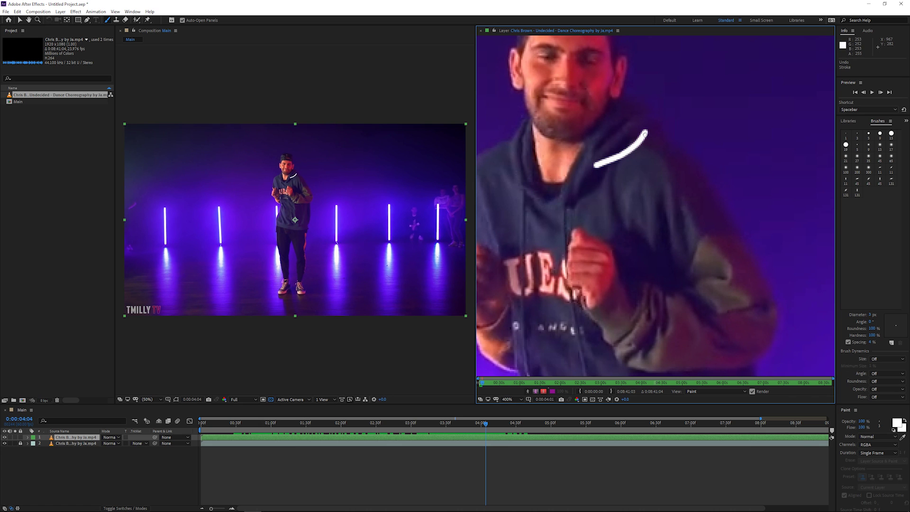
mouse_move(644, 134)
mouse_down()
mouse_move(627, 158)
mouse_move(598, 167)
mouse_move(624, 159)
mouse_move(608, 164)
mouse_up()
drag(631, 156, 601, 169)
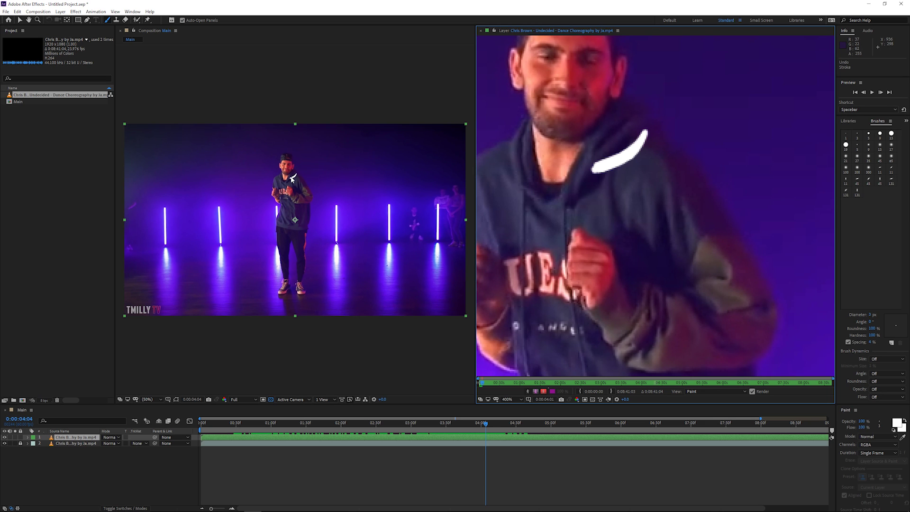
Step: Flip back and forth between adjacent frames to compare the painted strokes
key(Page_Up)
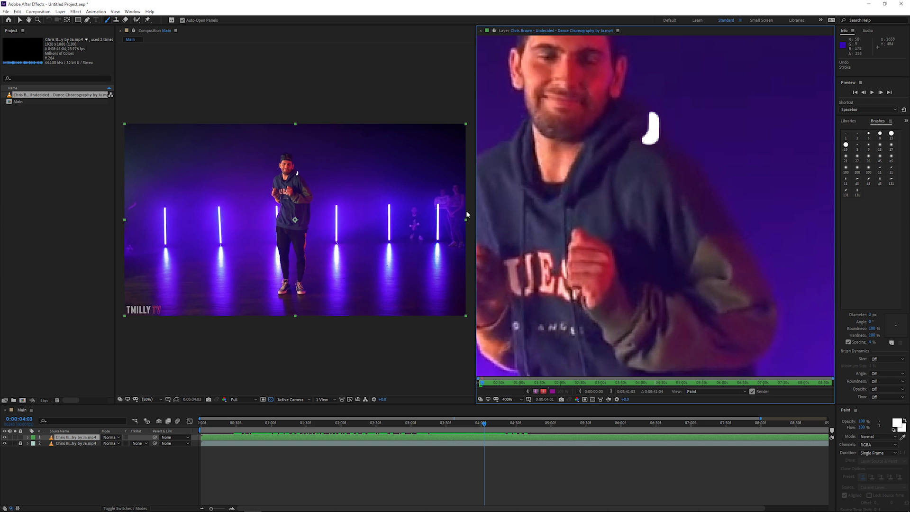
key(Page_Down)
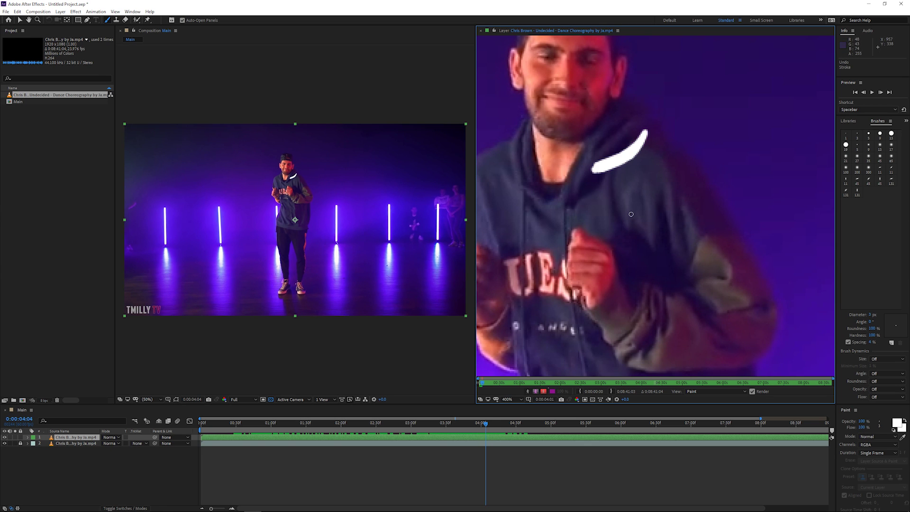
key(Page_Up)
key(Page_Down)
key(Page_Up)
key(Page_Down)
key(Page_Up)
key(Page_Down)
key(Page_Up)
key(Page_Down)
key(Page_Up)
key(Page_Down)
key(Page_Up)
key(Page_Down)
key(Page_Up)
key(Page_Down)
Step: Pan the close-up view right and step ahead several frames
drag(567, 170, 628, 175)
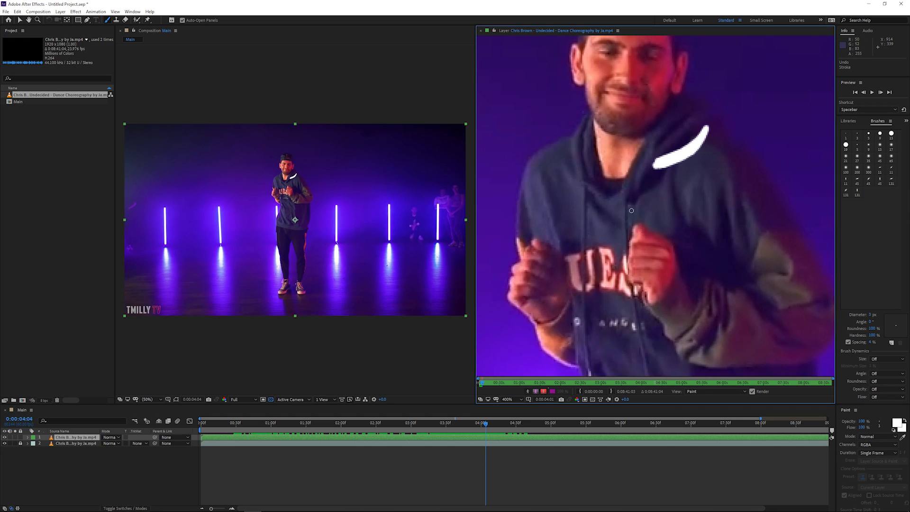
key(Page_Down)
key(Page_Down)
scroll(700, 207, down, 1)
scroll(699, 207, up, 1)
key(Page_Down)
key(Page_Down)
key(Page_Down)
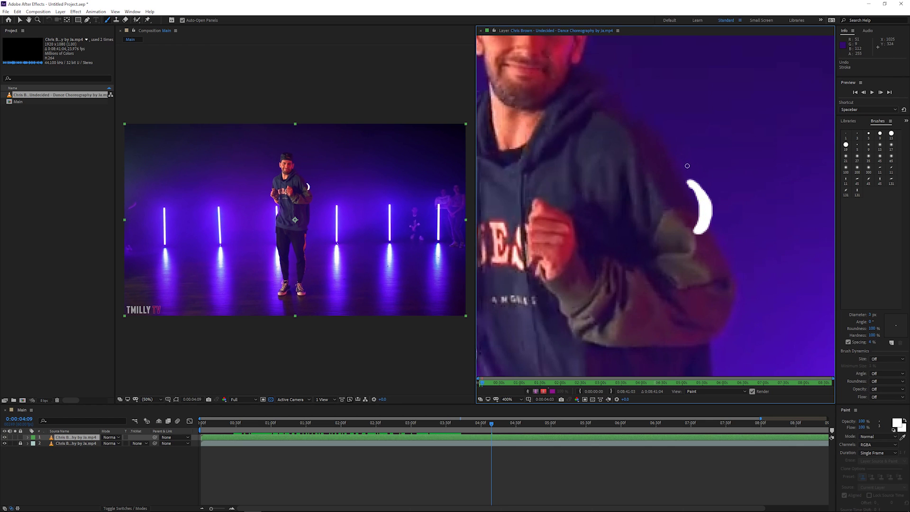
scroll(527, 313, down, 5)
key(Page_Down)
key(Page_Down)
key(Page_Down)
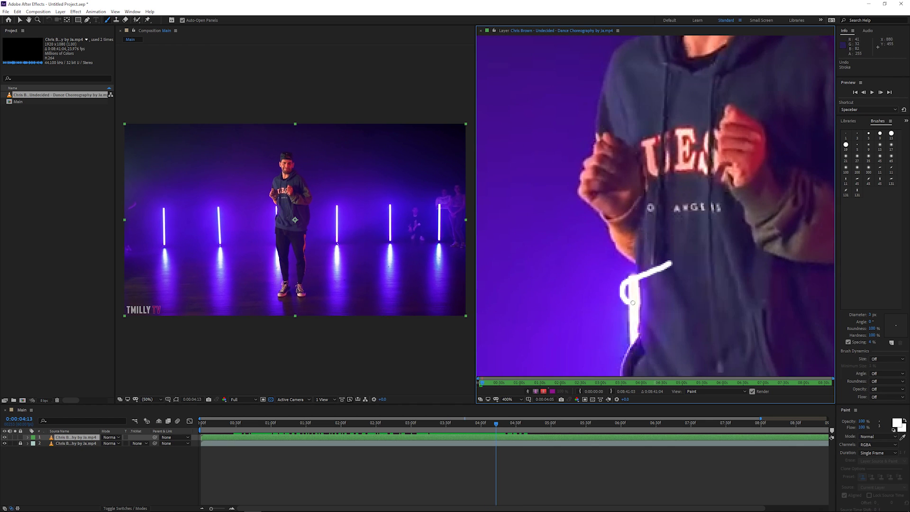
scroll(803, 284, down, 4)
Step: Paint one white stroke along the hoodie on each of the next several frames
key(Page_Down)
mouse_move(789, 220)
mouse_down()
mouse_move(753, 242)
mouse_move(708, 246)
mouse_up()
key(Page_Down)
drag(824, 239, 549, 248)
key(Page_Down)
key(Page_Down)
scroll(663, 247, down, 4)
drag(764, 246, 647, 252)
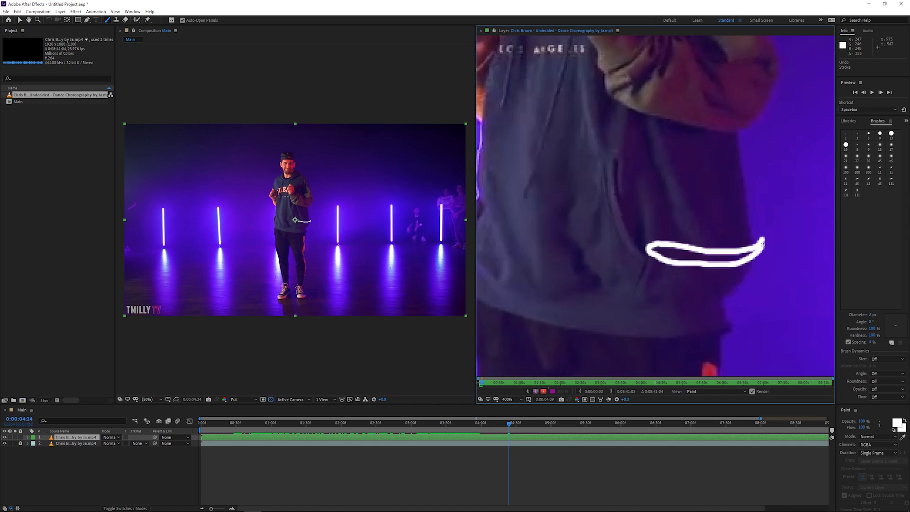
key(Page_Down)
key(Page_Down)
mouse_move(576, 244)
mouse_down()
mouse_move(489, 235)
mouse_move(545, 265)
mouse_up()
key(Page_Down)
Step: Continue painting one white stroke per frame, trailing outward past the light pole across the stage
key(Page_Down)
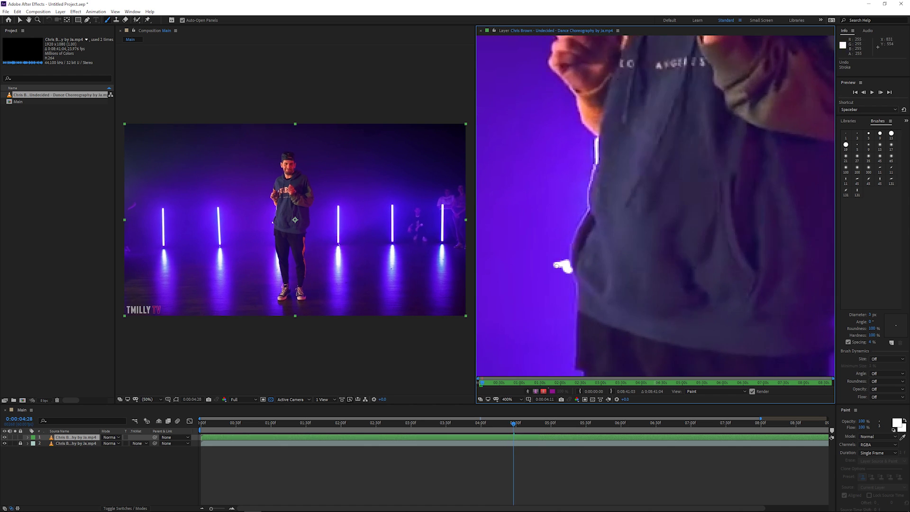
scroll(663, 237, down, 4)
drag(705, 227, 798, 195)
key(Page_Down)
drag(767, 224, 590, 232)
key(Page_Down)
scroll(664, 213, left, 5)
drag(801, 203, 580, 211)
key(Page_Down)
mouse_move(609, 142)
mouse_down()
mouse_move(690, 240)
mouse_move(634, 188)
mouse_up()
key(Page_Down)
drag(533, 156, 631, 215)
key(Page_Down)
drag(609, 76, 541, 211)
key(Page_Down)
scroll(654, 199, left, 5)
mouse_move(589, 163)
mouse_down()
mouse_move(812, 213)
mouse_move(654, 191)
mouse_up()
key(Page_Down)
mouse_move(507, 201)
mouse_down()
mouse_move(801, 248)
mouse_move(759, 239)
mouse_up()
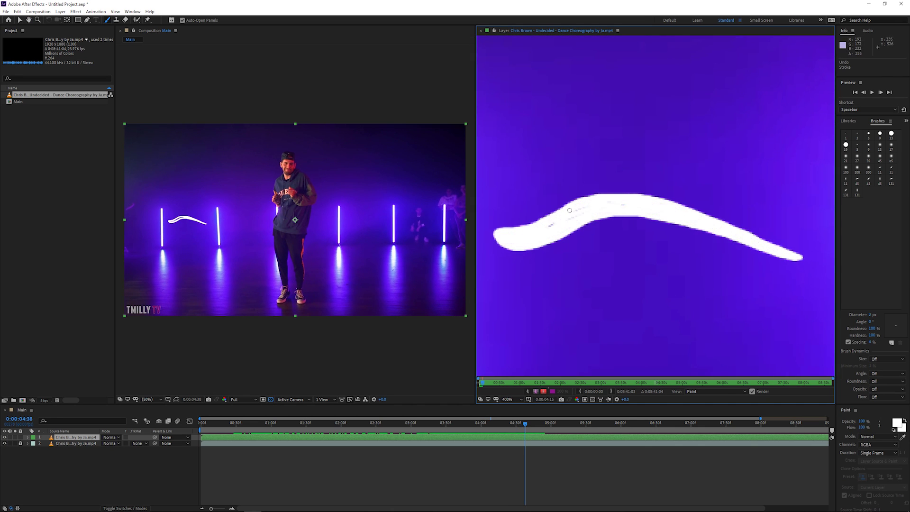
key(Page_Down)
drag(478, 199, 773, 240)
key(Page_Down)
scroll(654, 214, left, 4)
drag(725, 213, 592, 234)
Step: Preview the painted stretch from around 0:00:04:17, then again from about 0:00:03:36
click(516, 423)
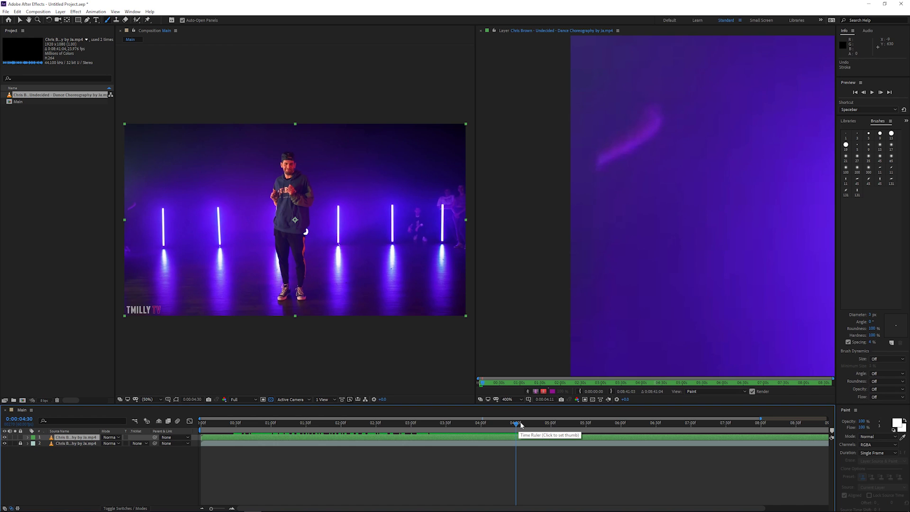
drag(513, 423, 479, 426)
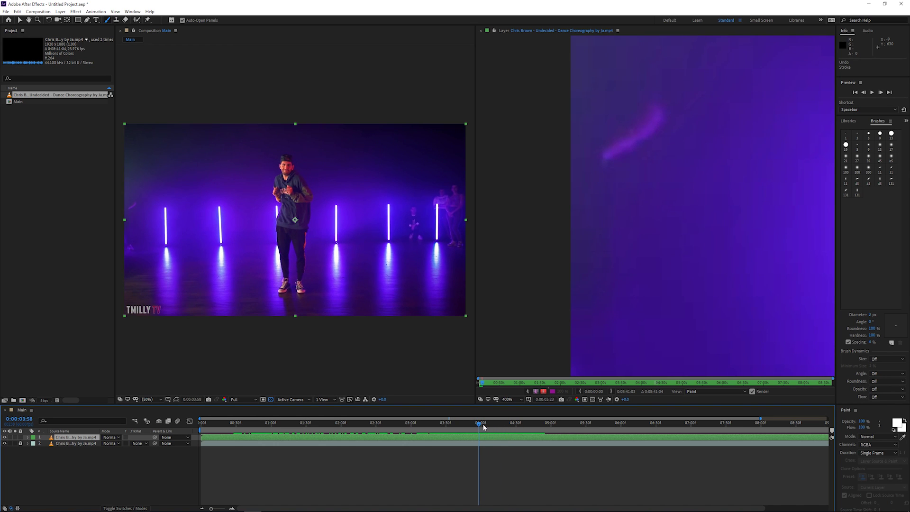
key(space)
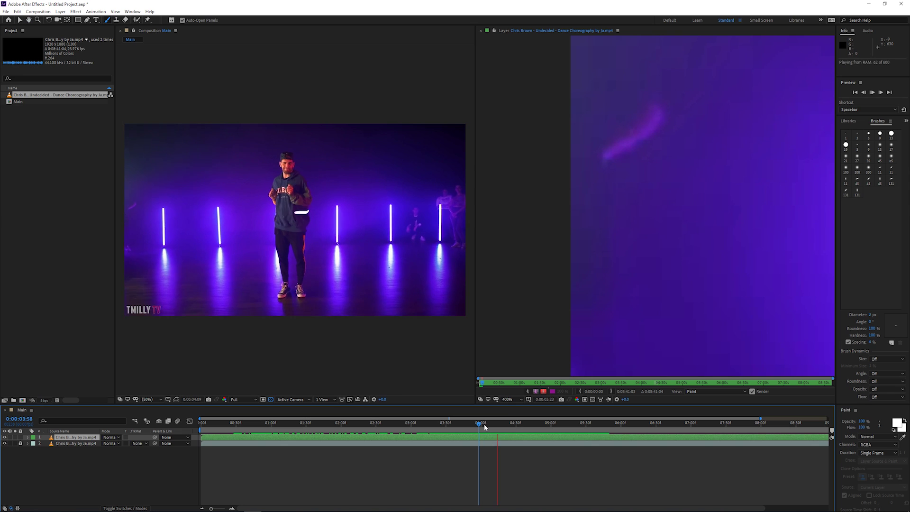
key(space)
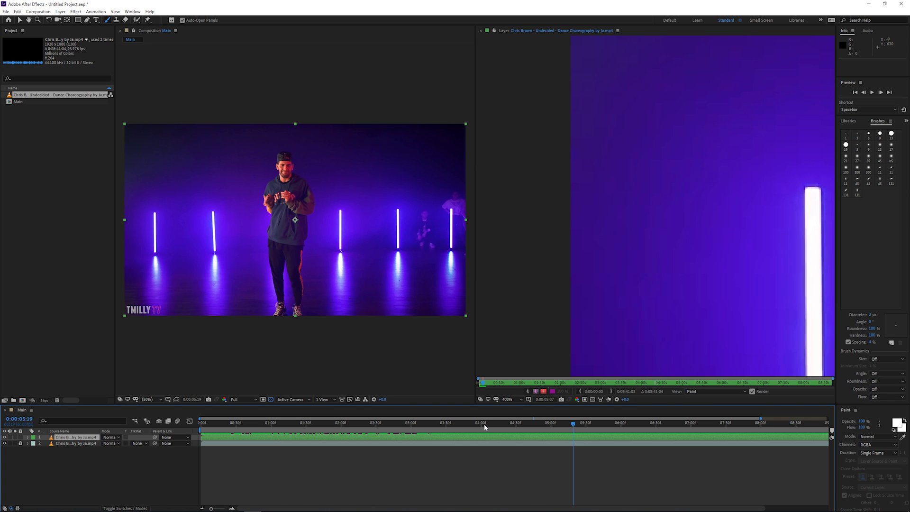
click(484, 427)
key(space)
click(452, 428)
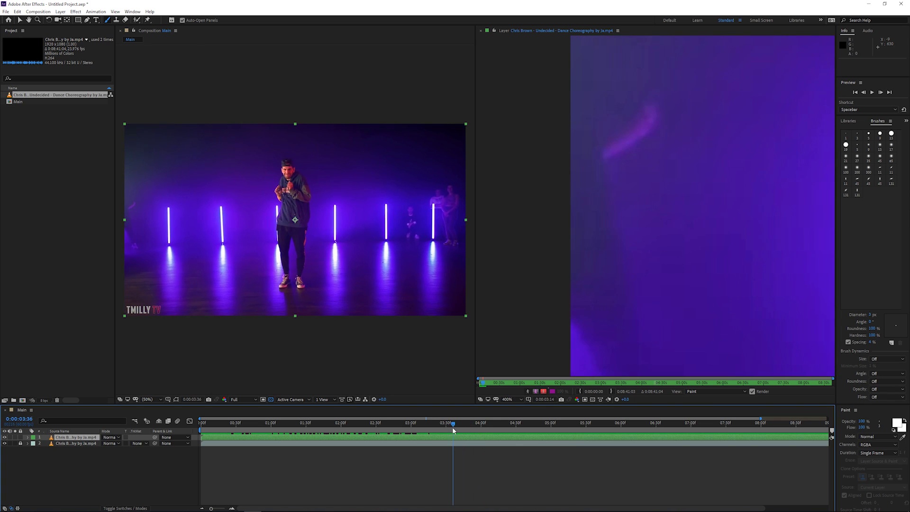
key(space)
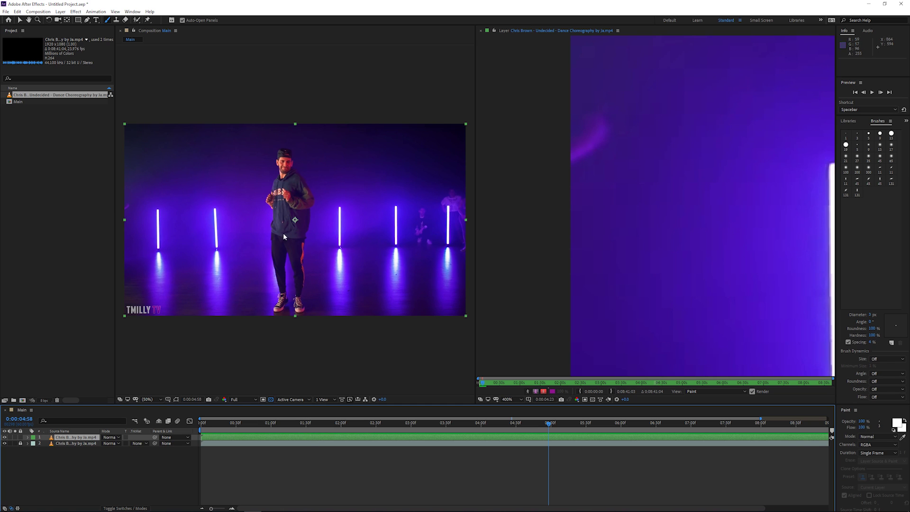
Step: Move back to frame 0:00:04:28 and pan the layer view up to the dancer's face and stroke
drag(531, 422, 484, 423)
key(h)
mouse_move(664, 225)
mouse_down()
mouse_move(524, 225)
mouse_move(697, 224)
mouse_move(518, 240)
mouse_up()
drag(559, 142, 600, 278)
drag(711, 133, 697, 216)
key(ctrl+b)
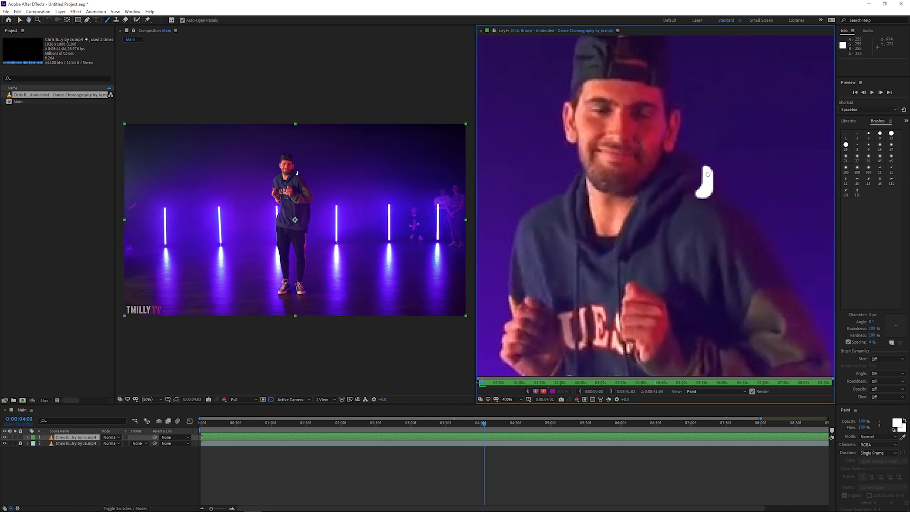
Step: Compare frames 0:00:04:02 to 0:00:04:04, then paint and undo a loop on frame 0:00:04:04
key(Page_Up)
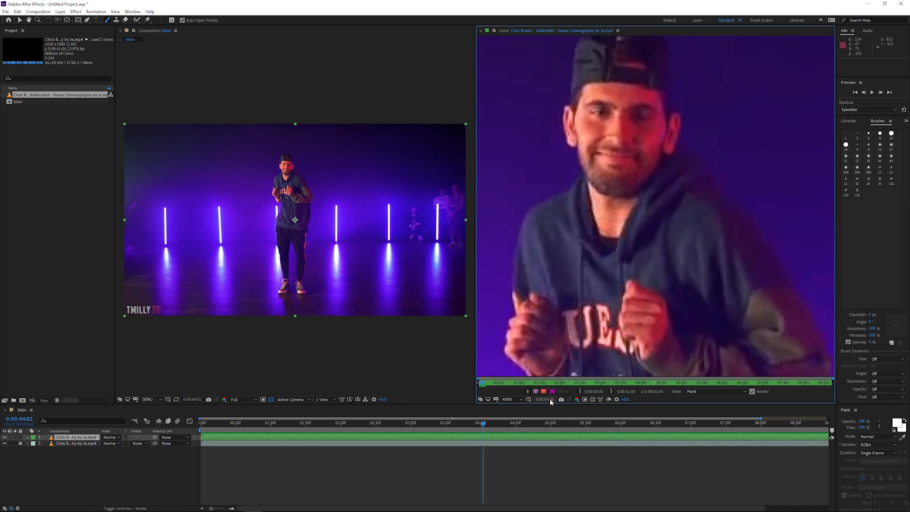
key(Page_Down)
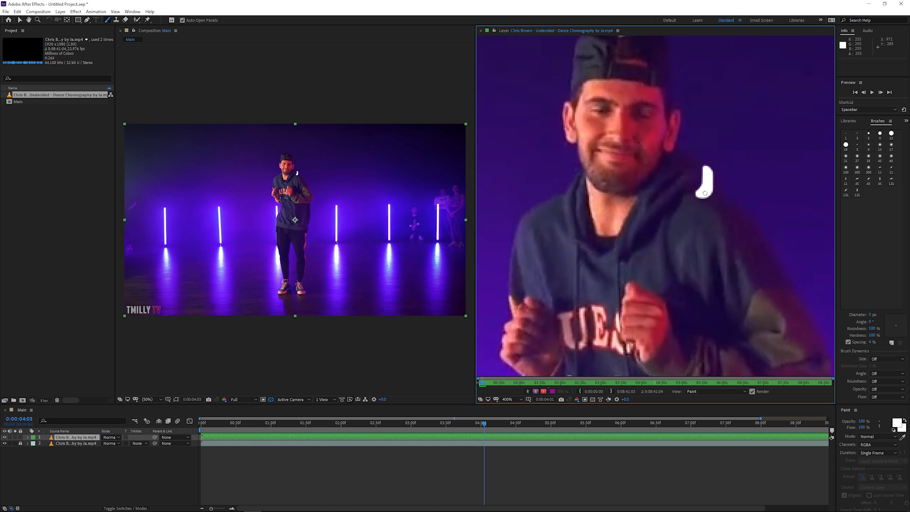
key(Page_Down)
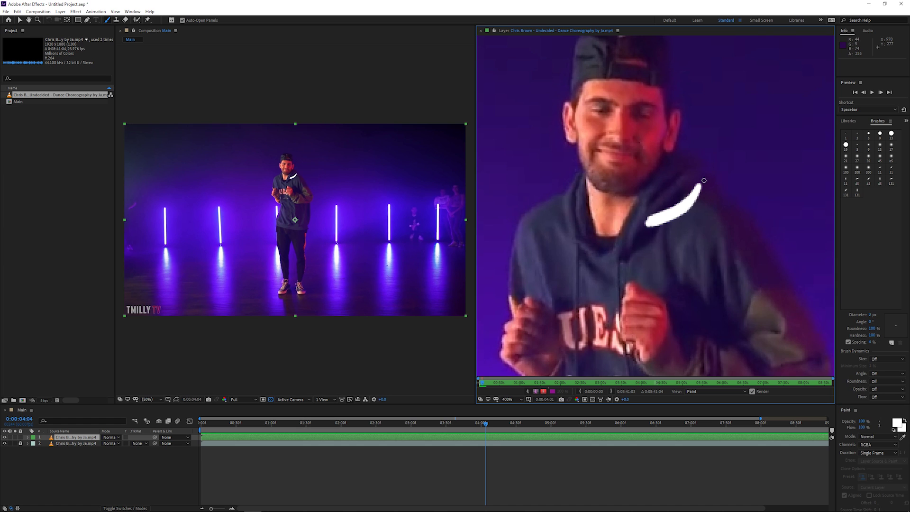
key(Page_Up)
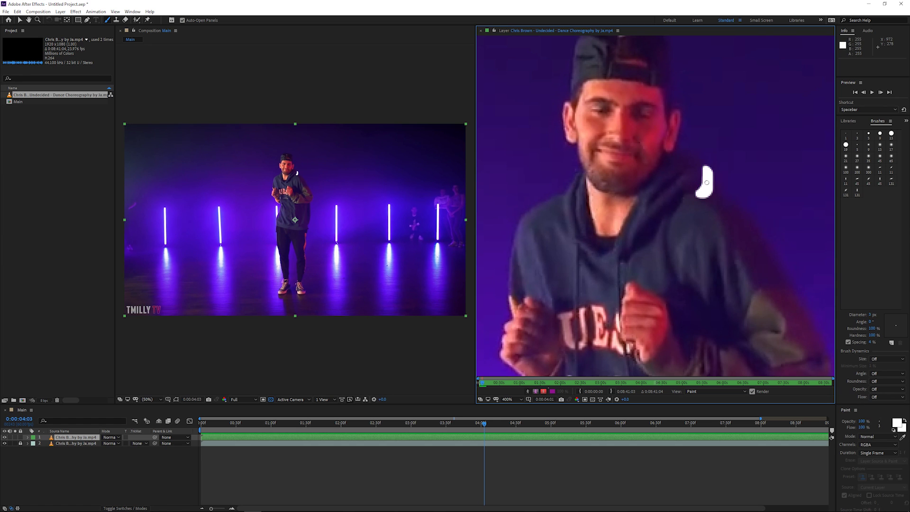
key(Page_Down)
mouse_move(707, 182)
mouse_down()
mouse_move(688, 207)
mouse_move(670, 199)
mouse_move(710, 179)
mouse_up()
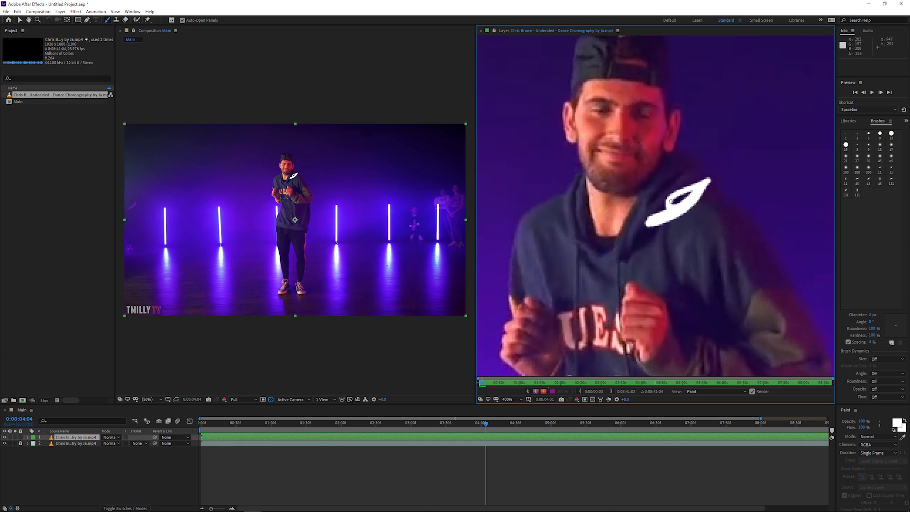
key(ctrl+z)
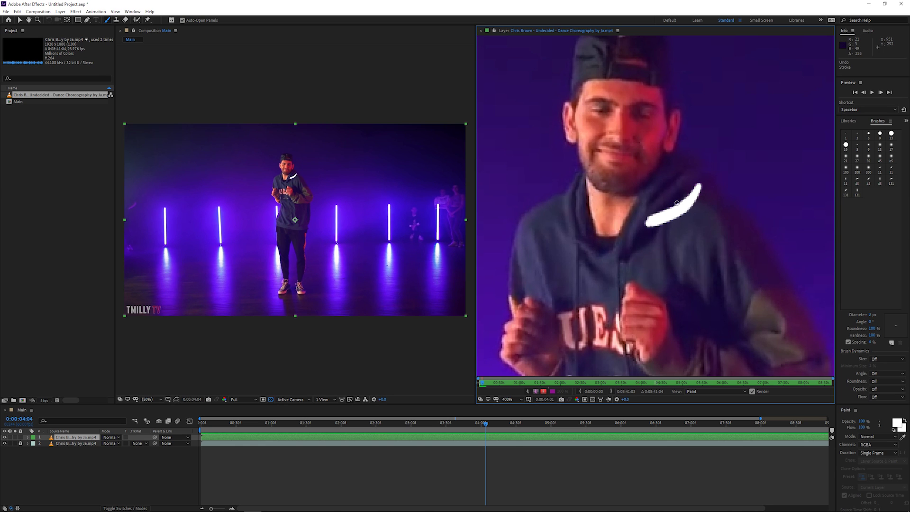
Step: On frame 0:00:04:05, paint and undo a looping chest stroke, then pan the view up-left
key(Page_Down)
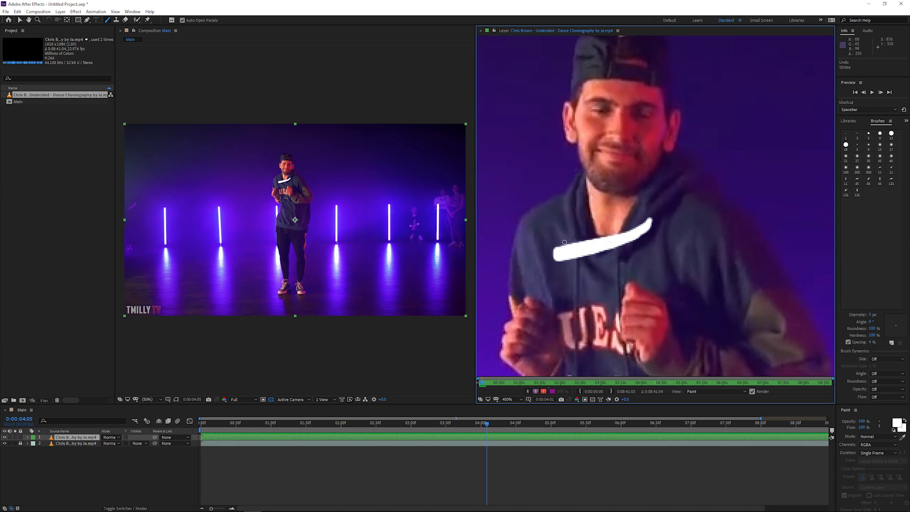
mouse_move(644, 220)
mouse_down()
mouse_move(599, 238)
mouse_move(632, 240)
mouse_move(671, 210)
mouse_move(654, 240)
mouse_up()
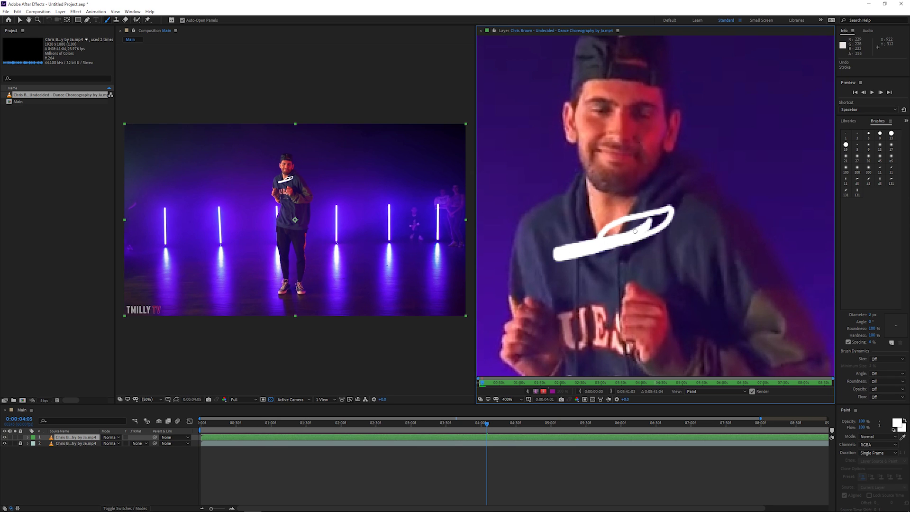
key(ctrl+z)
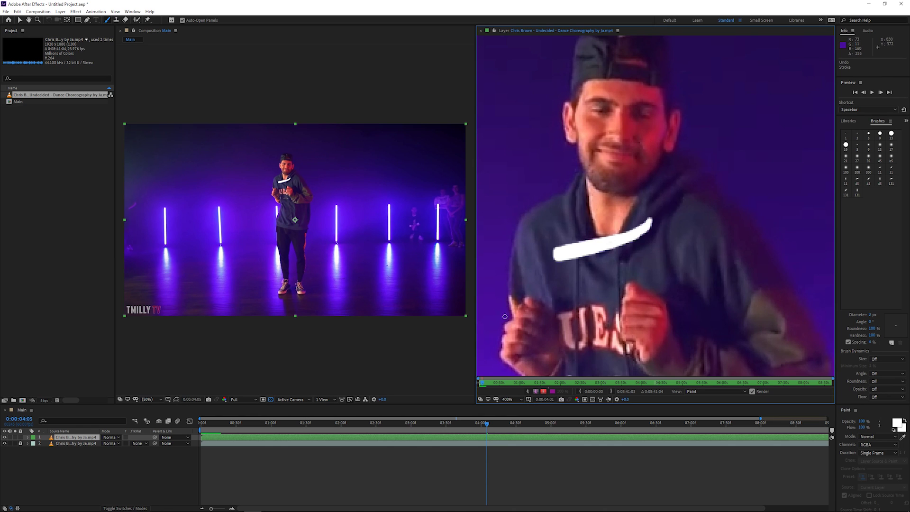
drag(546, 316, 452, 253)
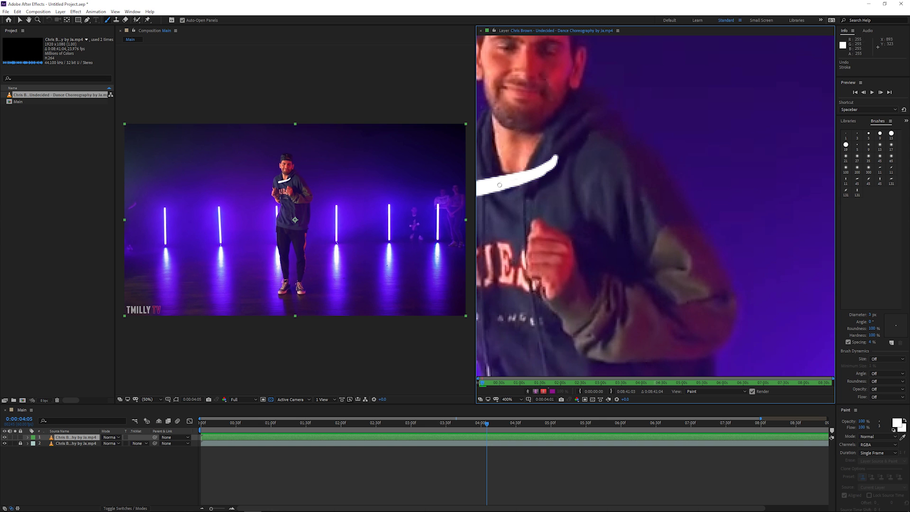
Step: On frame 0:00:04:07, paint sample strokes and the letters A and B, then undo them
mouse_move(480, 427)
mouse_down()
mouse_move(469, 427)
mouse_move(490, 427)
mouse_up()
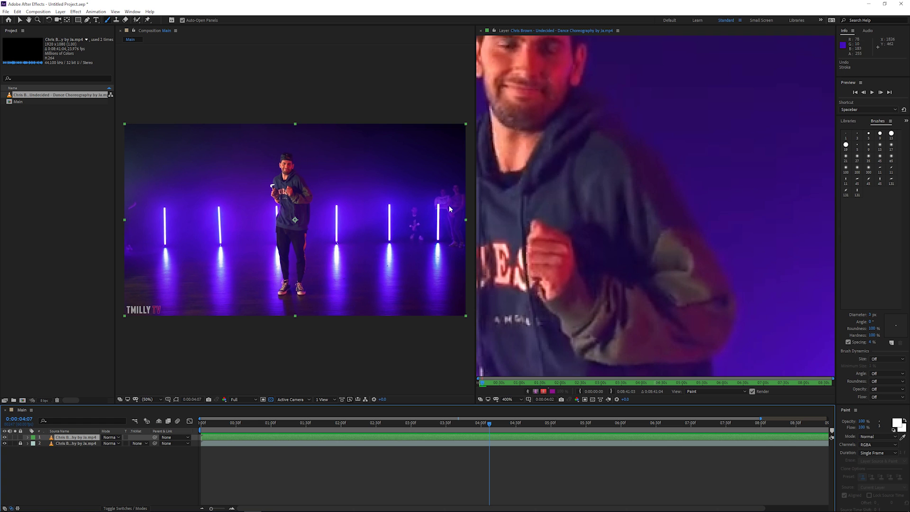
drag(552, 198, 530, 218)
mouse_move(708, 151)
mouse_down()
mouse_move(732, 90)
mouse_move(764, 150)
mouse_up()
drag(722, 121, 778, 112)
drag(509, 184, 510, 235)
mouse_move(520, 179)
mouse_down()
mouse_move(536, 192)
mouse_move(535, 217)
mouse_move(496, 239)
mouse_up()
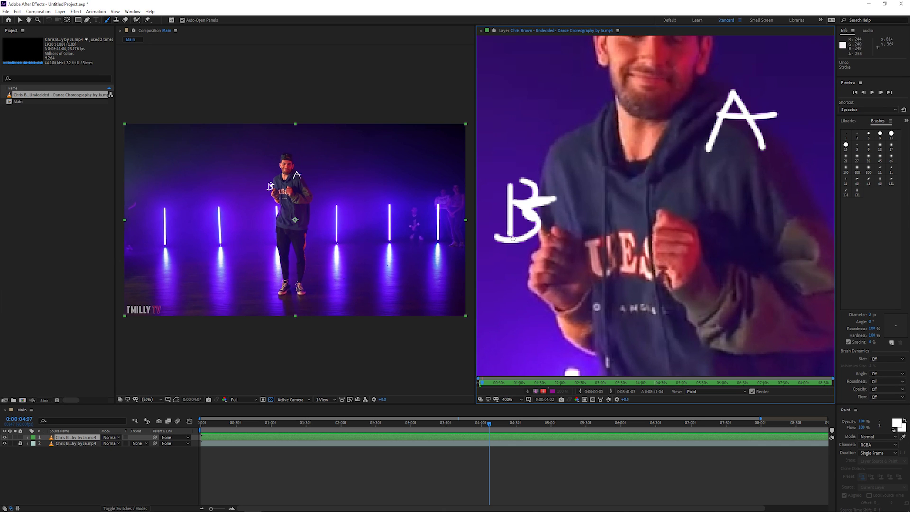
key(ctrl+z)
key(ctrl+z)
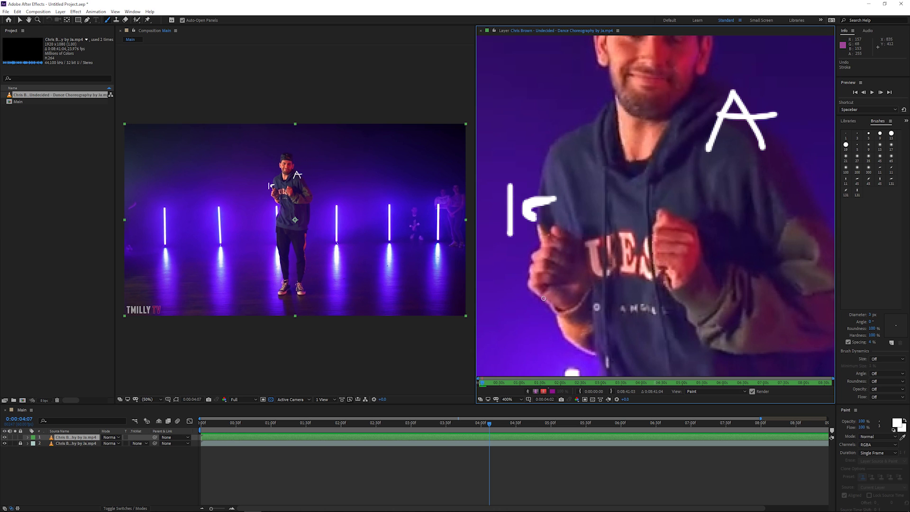
key(ctrl+z)
key(ctrl+z)
key(ctrl+z)
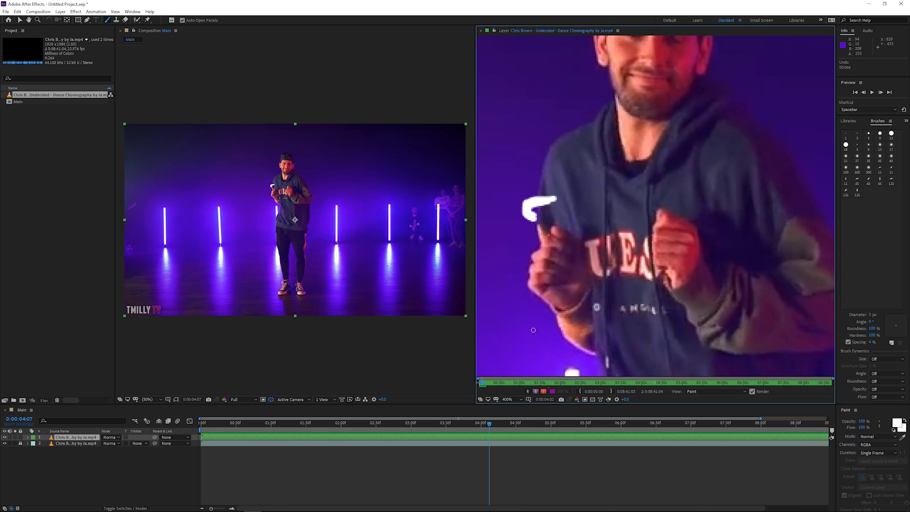
Step: Return to frame 0:00:04:04 and paint, then undo, a trial loop on the hoodie
drag(490, 426, 486, 428)
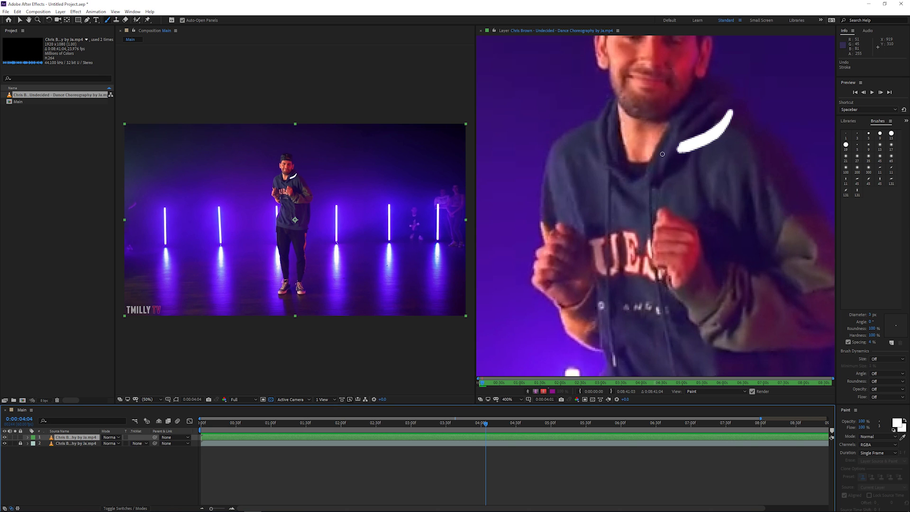
key(Page_Down)
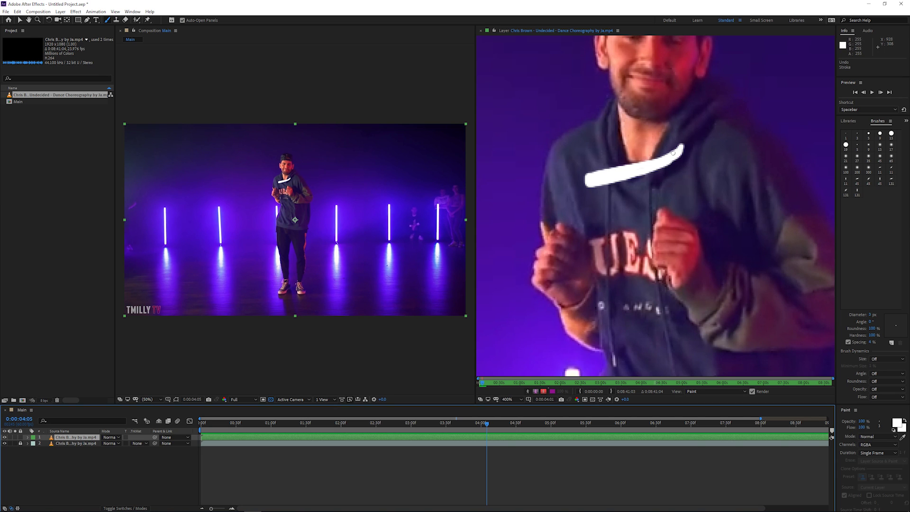
key(Page_Up)
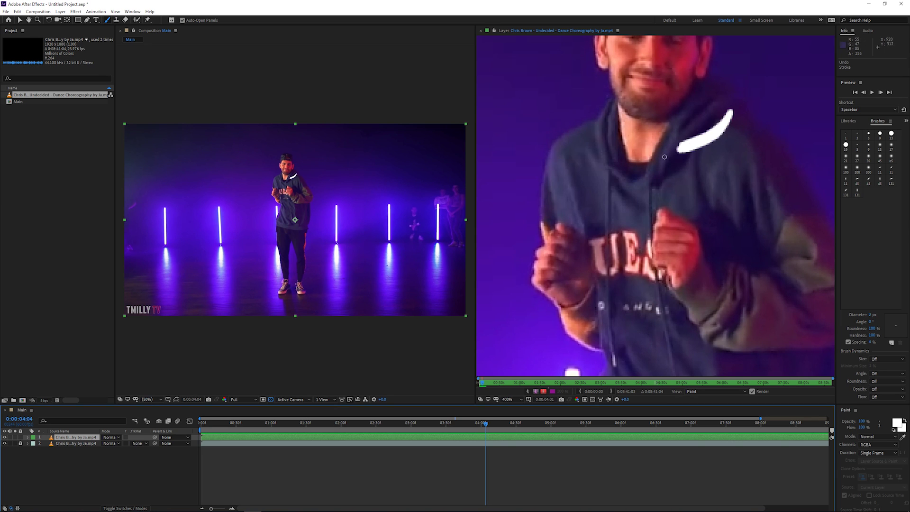
drag(675, 132, 705, 129)
key(ctrl+z)
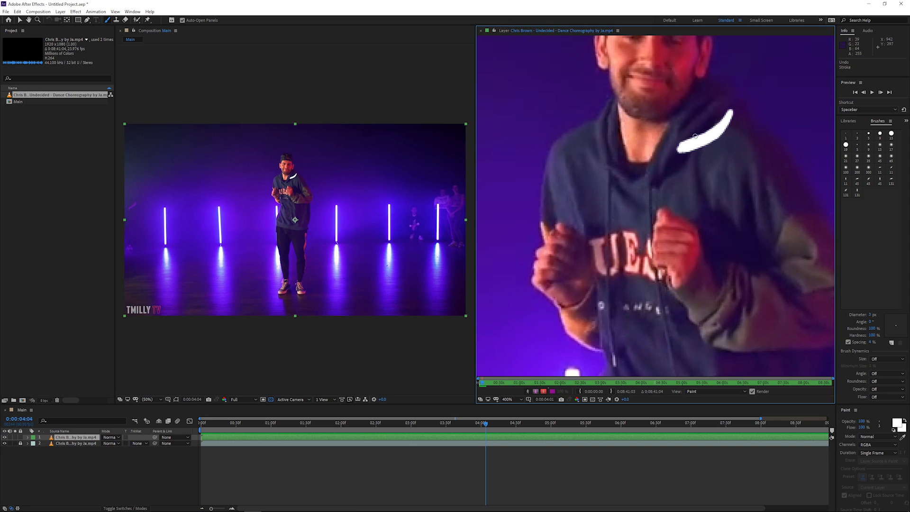
Step: Step through frames 0:00:04:03 to 0:00:04:05 and extend a stroke into the existing white stroke
key(Page_Up)
key(Page_Down)
key(Page_Up)
key(Page_Down)
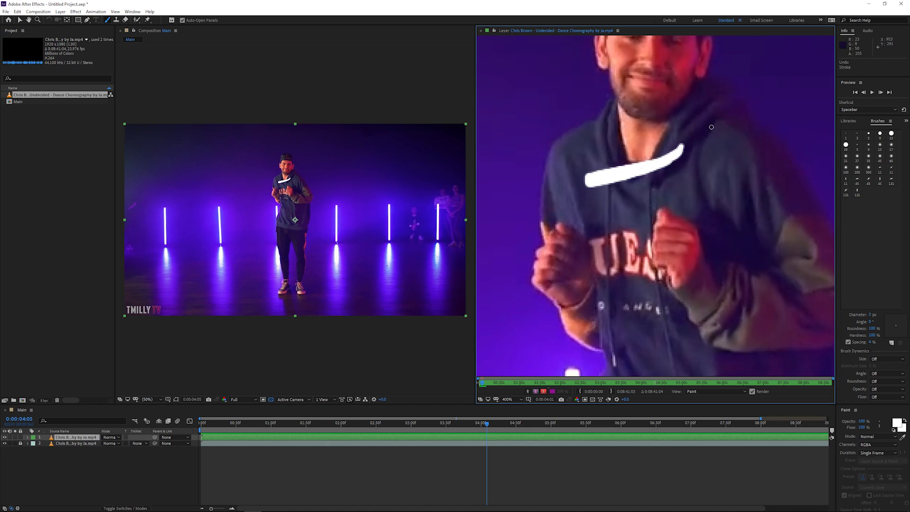
drag(710, 127, 680, 148)
Step: Flip between frames 0:00:04:04 and 0:00:04:05 to compare strokes, then paint and undo a zigzag test stroke
key(Page_Up)
key(Page_Down)
key(Page_Up)
key(Page_Down)
key(Page_Up)
key(Page_Down)
mouse_move(577, 163)
mouse_down()
mouse_move(621, 176)
mouse_move(586, 184)
mouse_move(598, 205)
mouse_up()
key(ctrl+z)
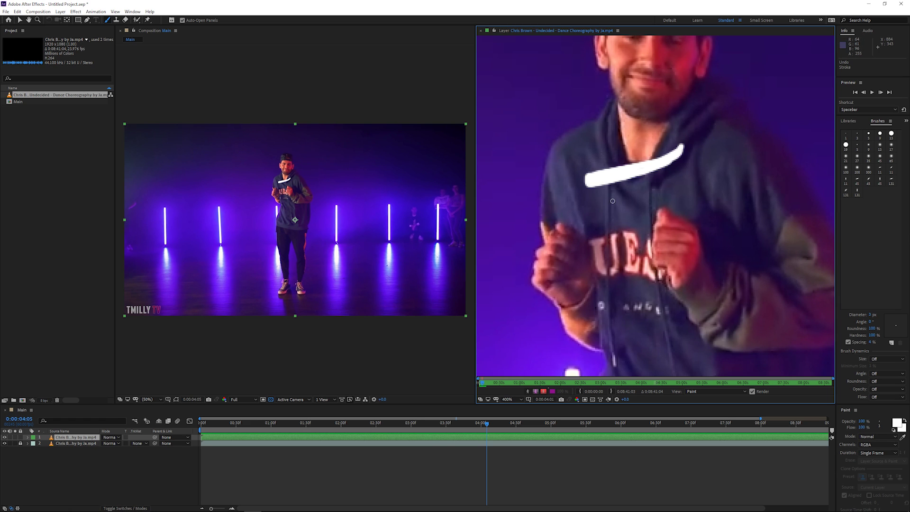